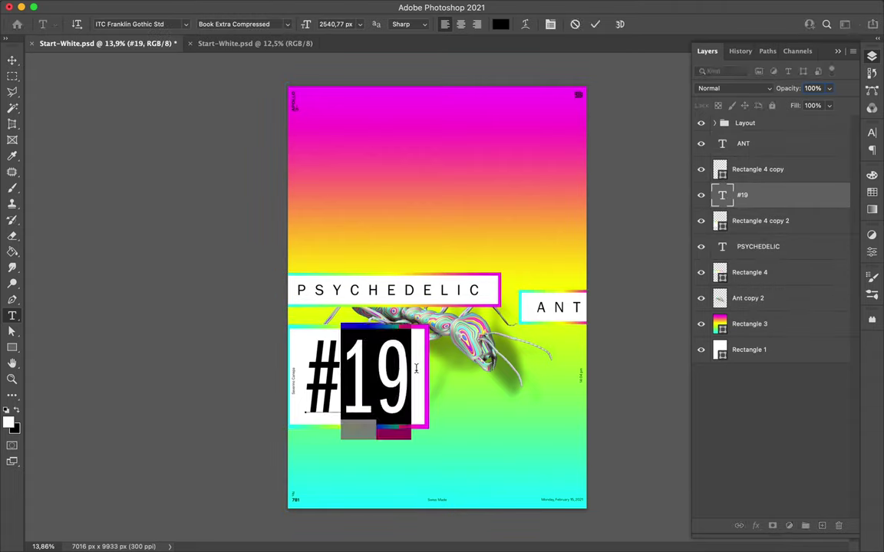
Commit the #20 number and shrink its block to about 30%
{"action": "left_click", "coordinate": [759, 221], "text": "shift"}
{"action": "key", "text": "ctrl+t"}
{"action": "mouse_move", "coordinate": [424, 423]}
{"action": "left_mouse_down"}
{"action": "mouse_move", "coordinate": [327, 377]}
{"action": "mouse_move", "coordinate": [327, 428]}
{"action": "left_mouse_up"}
{"action": "key", "text": "Return"}
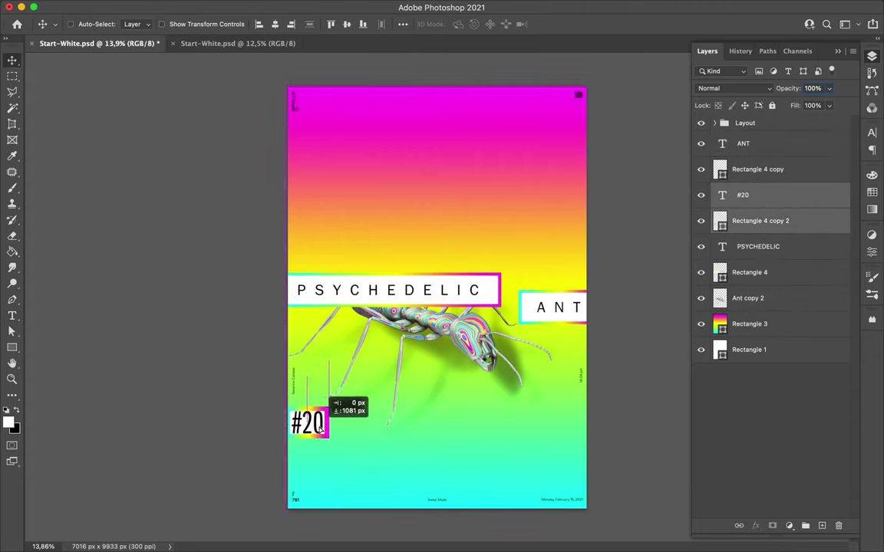
{"action": "scroll", "coordinate": [330, 426], "scroll_direction": "up", "scroll_amount": 3}
Fill the box behind #20 with black and finalise the #20 text size
{"action": "key", "text": "a"}
{"action": "left_click", "coordinate": [376, 258]}
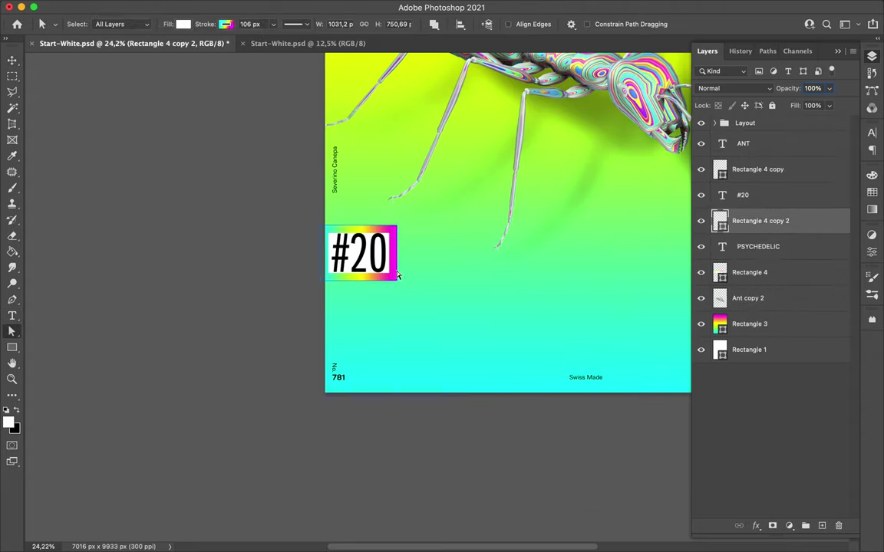
{"action": "left_click", "coordinate": [182, 23]}
{"action": "key", "text": "Escape"}
{"action": "key", "text": "ctrl+t"}
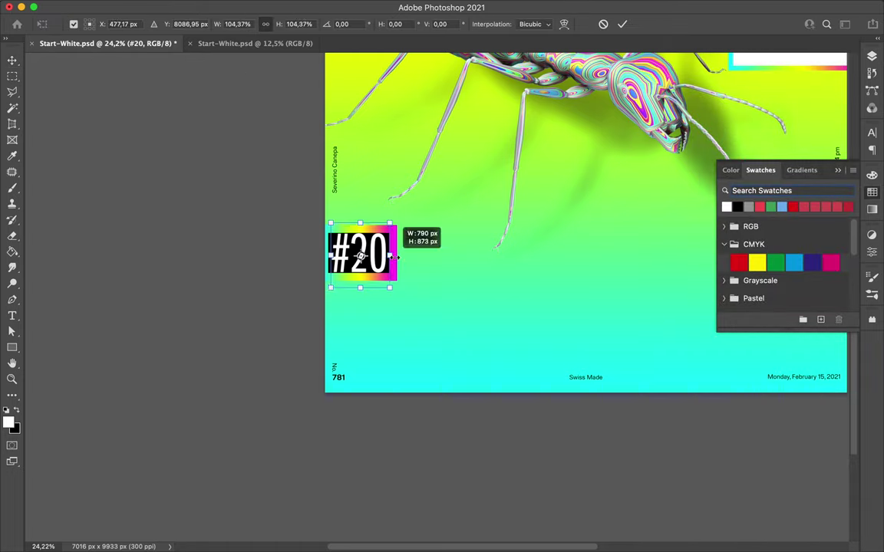
{"action": "key", "text": "Return"}
{"action": "key", "text": "v"}
{"action": "scroll", "coordinate": [512, 130], "scroll_direction": "up", "scroll_amount": 5}
{"action": "scroll", "coordinate": [513, 130], "scroll_direction": "right", "scroll_amount": 7}
Fill both the PSYCHEDELIC and ANT boxes with black
{"action": "key", "text": "a"}
{"action": "left_click_drag", "start_coordinate": [512, 130], "coordinate": [606, 158]}
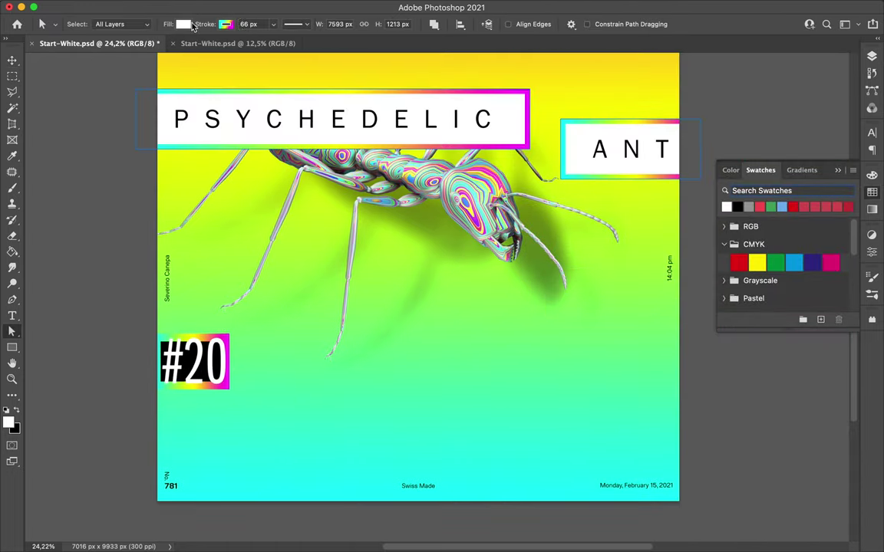
{"action": "left_click", "coordinate": [184, 24]}
{"action": "left_click", "coordinate": [120, 89]}
{"action": "key", "text": "Escape"}
{"action": "key", "text": "v"}
{"action": "scroll", "coordinate": [418, 307], "scroll_direction": "up", "scroll_amount": 5}
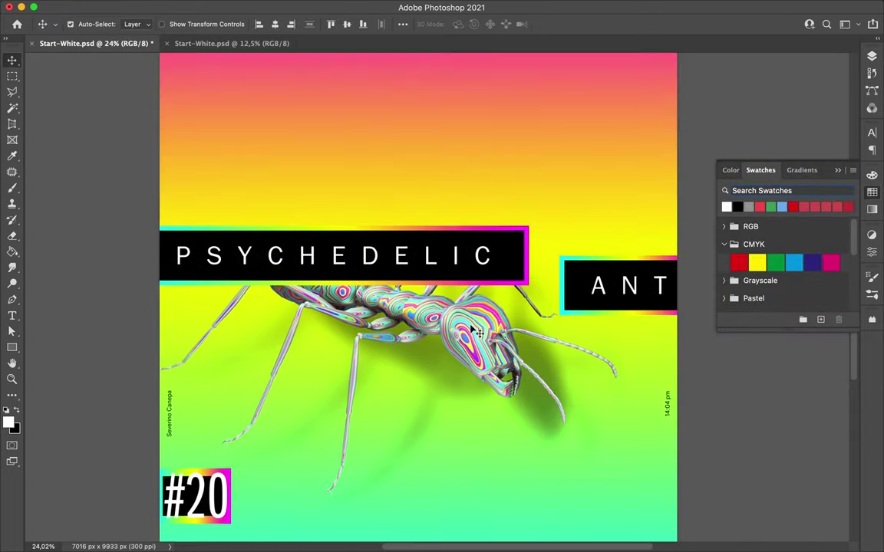
Duplicate the ant toward the top of the poster and shrink the copy
{"action": "left_click_drag", "start_coordinate": [453, 355], "coordinate": [590, 415]}
{"action": "scroll", "coordinate": [504, 273], "scroll_direction": "down", "scroll_amount": 2}
{"action": "key", "text": "ctrl+t"}
{"action": "left_click_drag", "start_coordinate": [468, 322], "coordinate": [227, 221]}
{"action": "key", "text": "Return"}
Copy the small ant to the upper and lower left, and add a big ant copy at lower right
{"action": "left_click_drag", "start_coordinate": [281, 188], "coordinate": [494, 138]}
{"action": "mouse_move", "coordinate": [281, 188]}
{"action": "left_mouse_down"}
{"action": "mouse_move", "coordinate": [315, 484]}
{"action": "mouse_move", "coordinate": [442, 317]}
{"action": "left_mouse_up"}
{"action": "key", "text": "ctrl+t"}
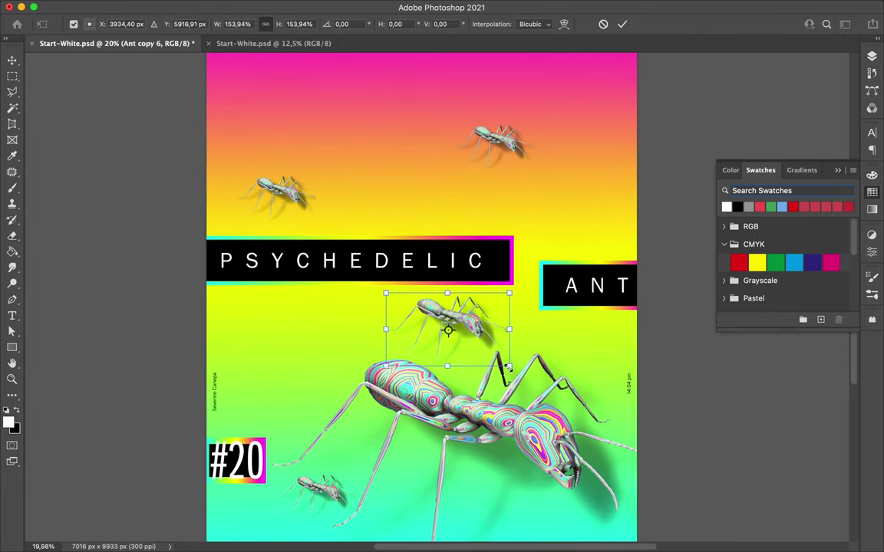
{"action": "key", "text": "Return"}
{"action": "scroll", "coordinate": [474, 359], "scroll_direction": "down", "scroll_amount": 2}
{"action": "mouse_move", "coordinate": [506, 414]}
{"action": "left_mouse_down"}
{"action": "mouse_move", "coordinate": [572, 456]}
{"action": "mouse_move", "coordinate": [598, 381]}
{"action": "left_mouse_up"}
{"action": "left_click", "coordinate": [872, 56]}
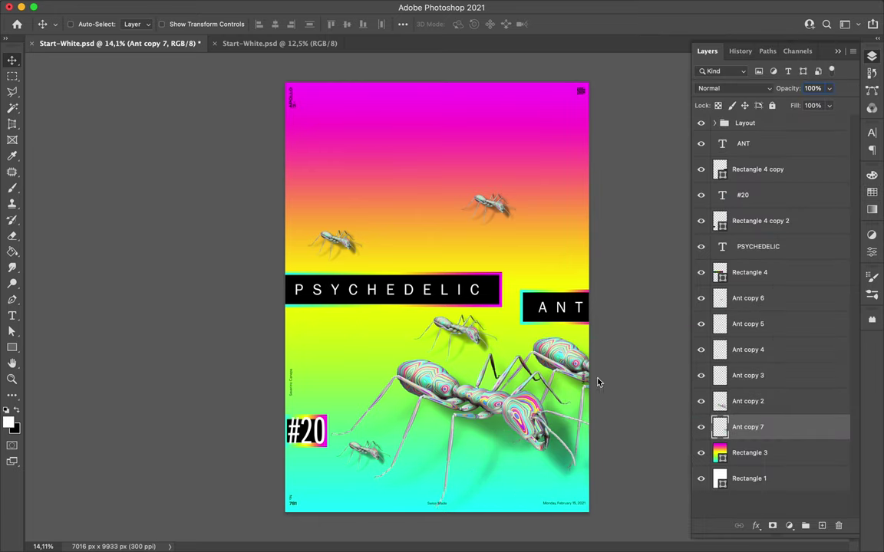
Duplicate two small ants upward and shrink a tiny ant near the top
{"action": "left_click", "coordinate": [748, 349]}
{"action": "left_click", "coordinate": [748, 375], "text": "shift"}
{"action": "left_click_drag", "start_coordinate": [518, 222], "coordinate": [542, 145]}
{"action": "key", "text": "ctrl+t"}
{"action": "key", "text": "Return"}
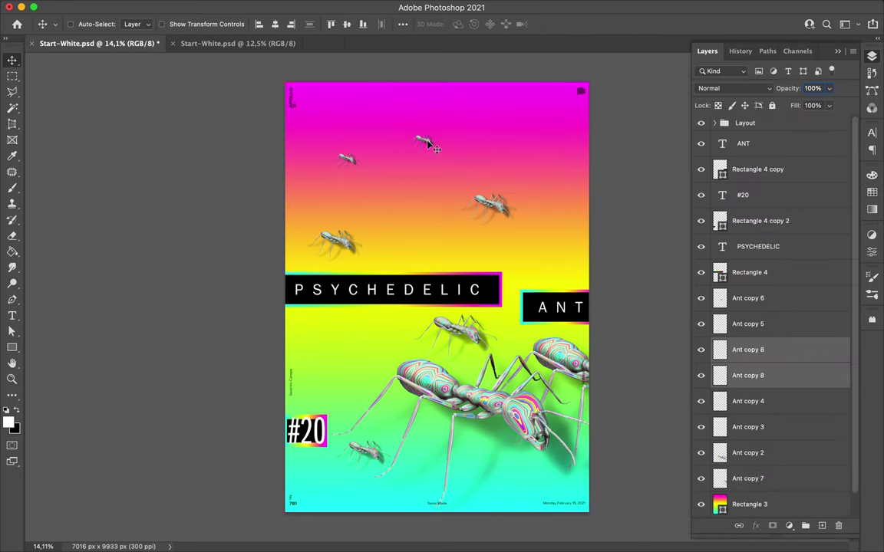
{"action": "left_click_drag", "start_coordinate": [357, 167], "coordinate": [419, 131]}
{"action": "key", "text": "ctrl+t"}
{"action": "key", "text": "Return"}
Scatter more small ant copies near the top and around the lower middle
{"action": "left_click", "coordinate": [337, 242]}
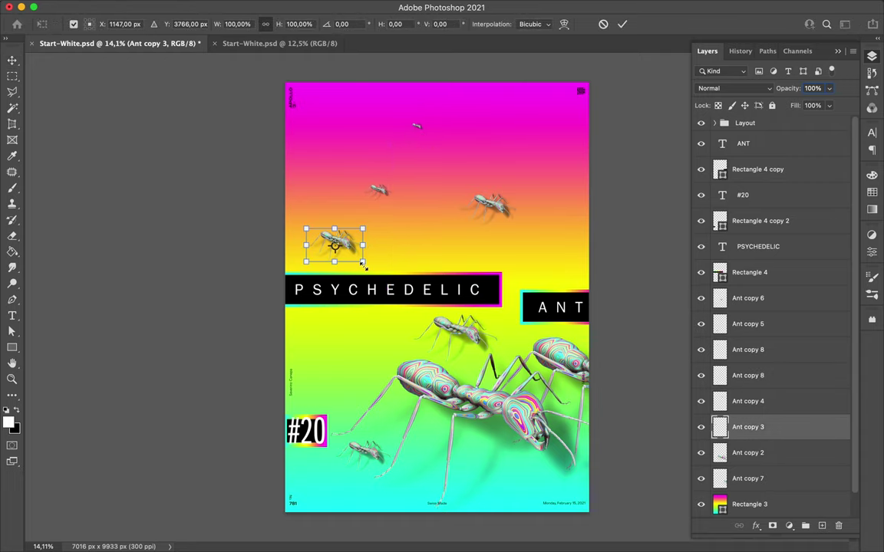
{"action": "mouse_move", "coordinate": [421, 131]}
{"action": "left_mouse_down"}
{"action": "mouse_move", "coordinate": [335, 223]}
{"action": "mouse_move", "coordinate": [520, 209]}
{"action": "mouse_move", "coordinate": [484, 232]}
{"action": "left_mouse_up"}
{"action": "mouse_move", "coordinate": [366, 352]}
{"action": "left_mouse_down"}
{"action": "mouse_move", "coordinate": [429, 418]}
{"action": "mouse_move", "coordinate": [480, 452]}
{"action": "left_mouse_up"}
{"action": "mouse_move", "coordinate": [480, 452]}
{"action": "left_mouse_down"}
{"action": "mouse_move", "coordinate": [436, 446]}
{"action": "mouse_move", "coordinate": [457, 451]}
{"action": "left_mouse_up"}
{"action": "scroll", "coordinate": [461, 445], "scroll_direction": "up", "scroll_amount": 3}
{"action": "mouse_move", "coordinate": [420, 414]}
{"action": "left_mouse_down"}
{"action": "mouse_move", "coordinate": [472, 326]}
{"action": "mouse_move", "coordinate": [353, 384]}
{"action": "mouse_move", "coordinate": [341, 377]}
{"action": "mouse_move", "coordinate": [347, 407]}
{"action": "mouse_move", "coordinate": [373, 379]}
{"action": "mouse_move", "coordinate": [323, 393]}
{"action": "left_mouse_up"}
{"action": "mouse_move", "coordinate": [500, 430]}
{"action": "left_mouse_down"}
{"action": "mouse_move", "coordinate": [449, 249]}
{"action": "mouse_move", "coordinate": [356, 234]}
{"action": "left_mouse_up"}
{"action": "scroll", "coordinate": [325, 266], "scroll_direction": "down", "scroll_amount": 3}
{"action": "left_click", "coordinate": [464, 207], "text": "super"}
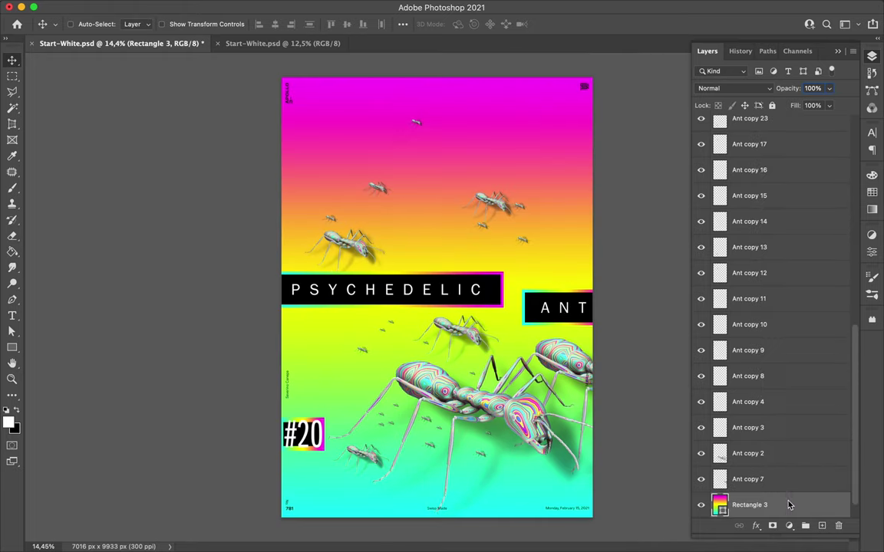
Copy an elliptical selection of the Rectangle 3 gradient onto a new layer
{"action": "key", "text": "m"}
{"action": "right_click", "coordinate": [12, 76]}
{"action": "left_click", "coordinate": [61, 88]}
{"action": "key", "text": "ctrl+j"}
Warp the gradient circle downward into a drip with Filter > Liquify
{"action": "key", "text": "v"}
{"action": "left_click", "coordinate": [369, 8]}
{"action": "left_click", "coordinate": [325, 137]}
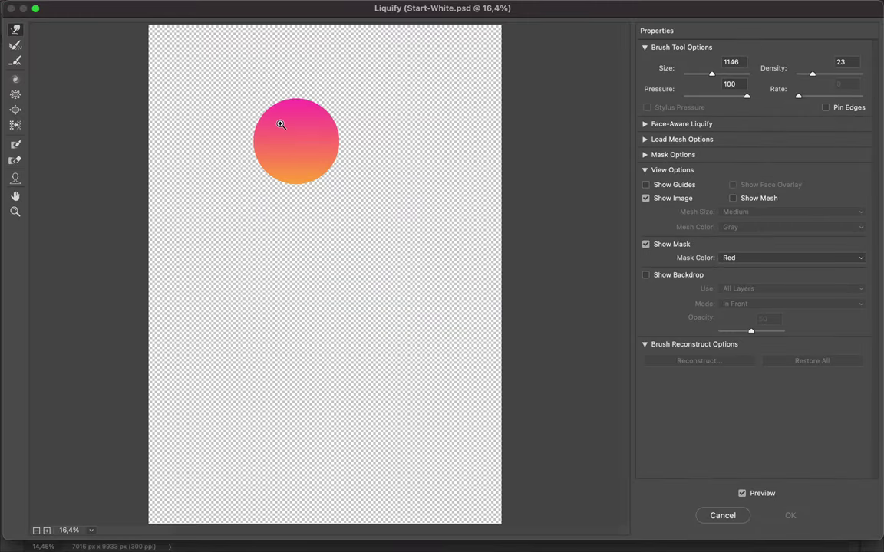
{"action": "key", "text": "ctrl+s"}
{"action": "left_click", "coordinate": [569, 378]}
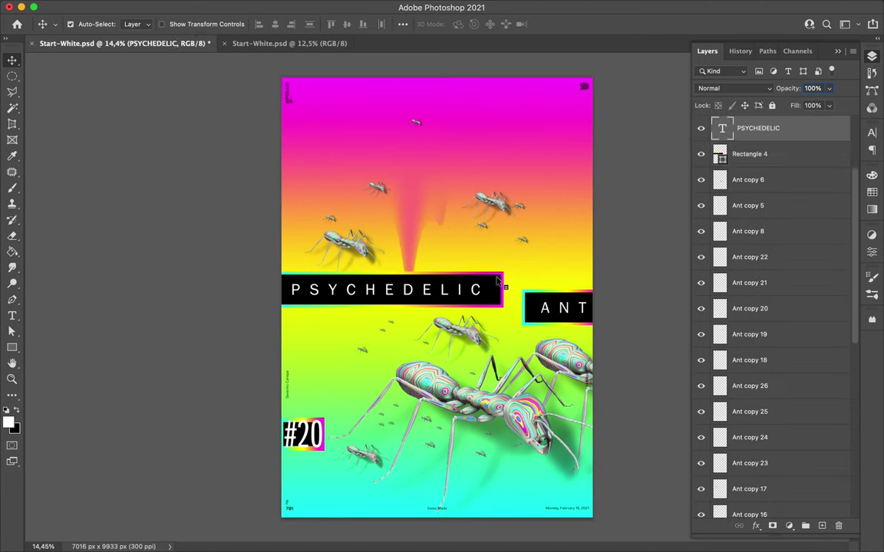
Shrink the PSYCHEDELIC box and text to about 40%
{"action": "left_click_drag", "start_coordinate": [535, 310], "coordinate": [395, 322]}
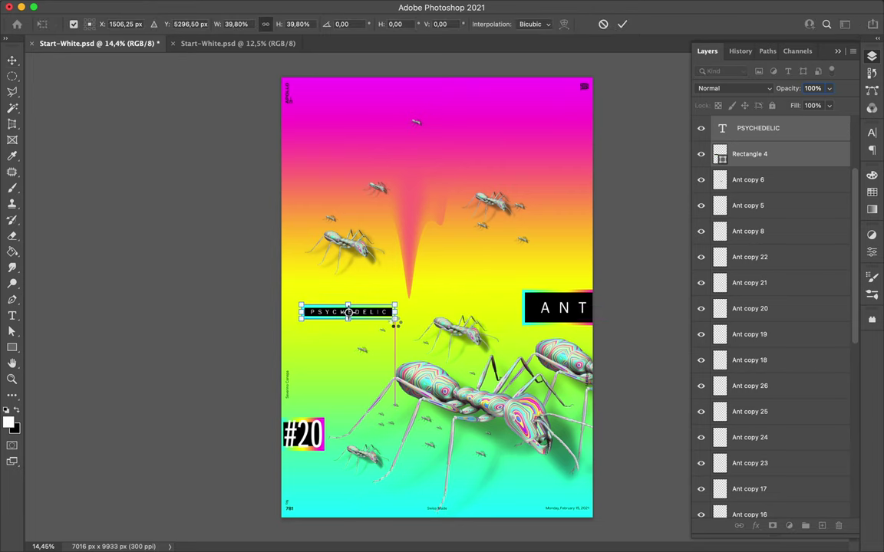
{"action": "key", "text": "Return"}
{"action": "scroll", "coordinate": [437, 299], "scroll_direction": "up", "scroll_amount": 2}
{"action": "key", "text": "ctrl+t"}
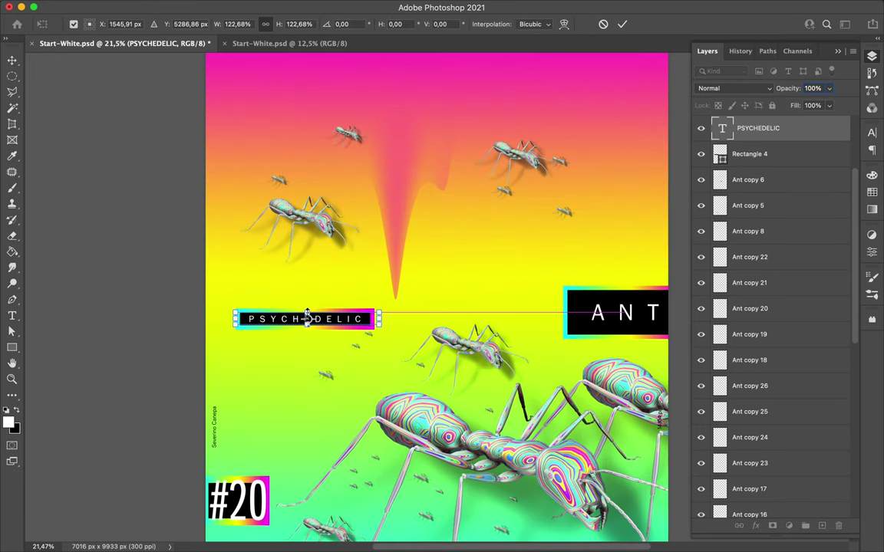
{"action": "key", "text": "Return"}
Rotate PSYCHEDELIC -90° and place it vertically flush with the left edge
{"action": "left_click_drag", "start_coordinate": [304, 319], "coordinate": [290, 310]}
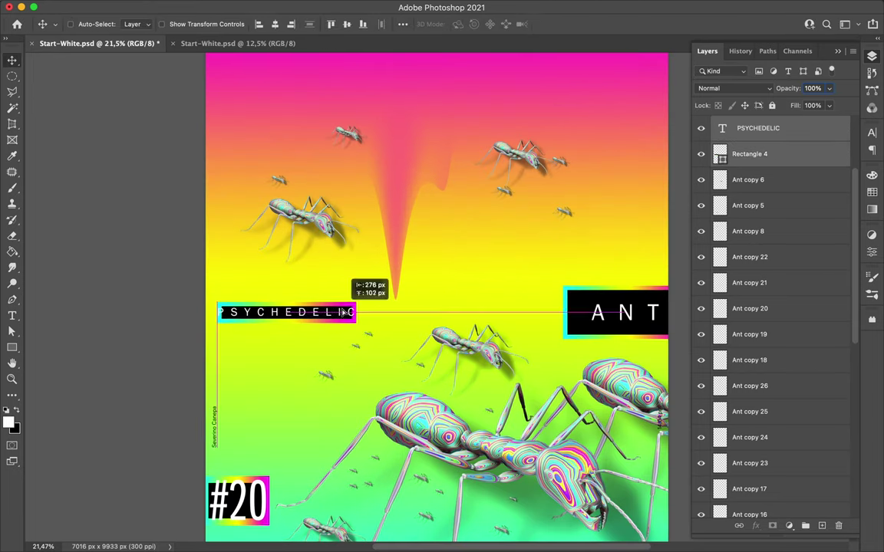
{"action": "key", "text": "ctrl+t"}
{"action": "left_click_drag", "start_coordinate": [368, 330], "coordinate": [309, 231]}
{"action": "left_click_drag", "start_coordinate": [290, 313], "coordinate": [216, 320]}
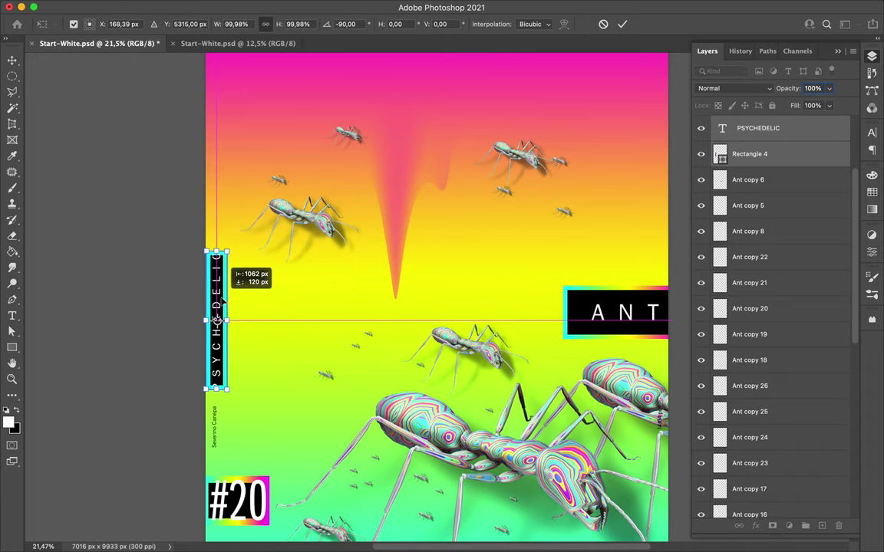
{"action": "key", "text": "Return"}
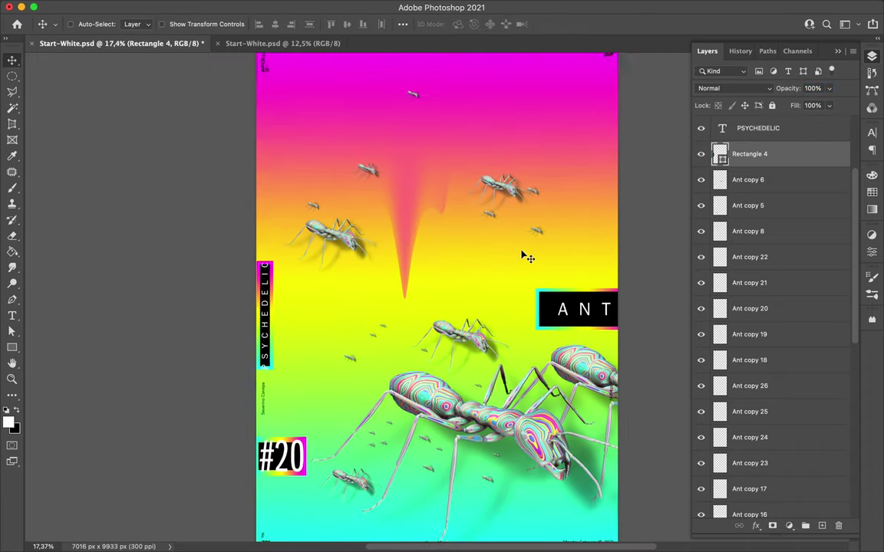
{"action": "left_click", "coordinate": [528, 258], "text": "ctrl"}
{"action": "scroll", "coordinate": [528, 258], "scroll_direction": "down", "scroll_amount": 1}
Mark a circle on the gradient and warp it with Liquify using a smaller brush
{"action": "key", "text": "m"}
{"action": "left_click_drag", "start_coordinate": [521, 284], "coordinate": [524, 245]}
{"action": "key", "text": "v"}
{"action": "left_click", "coordinate": [287, 7]}
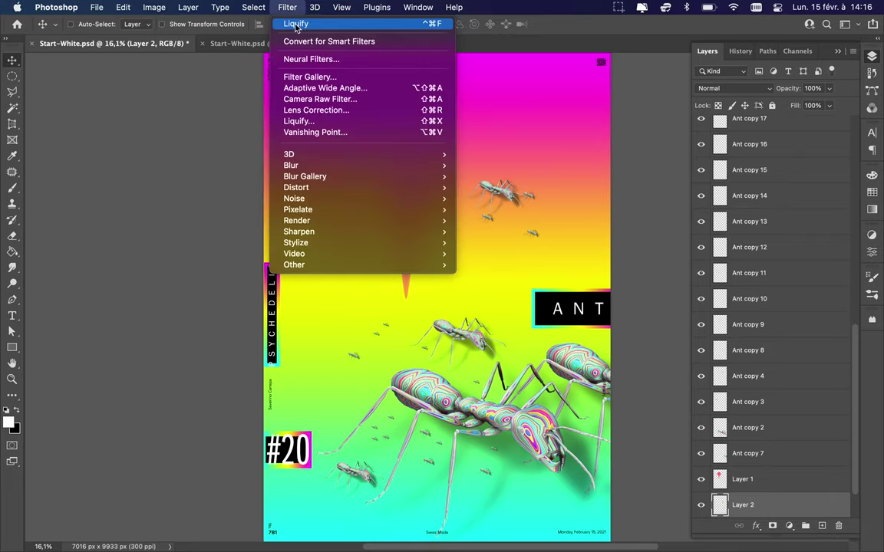
{"action": "left_click", "coordinate": [296, 24]}
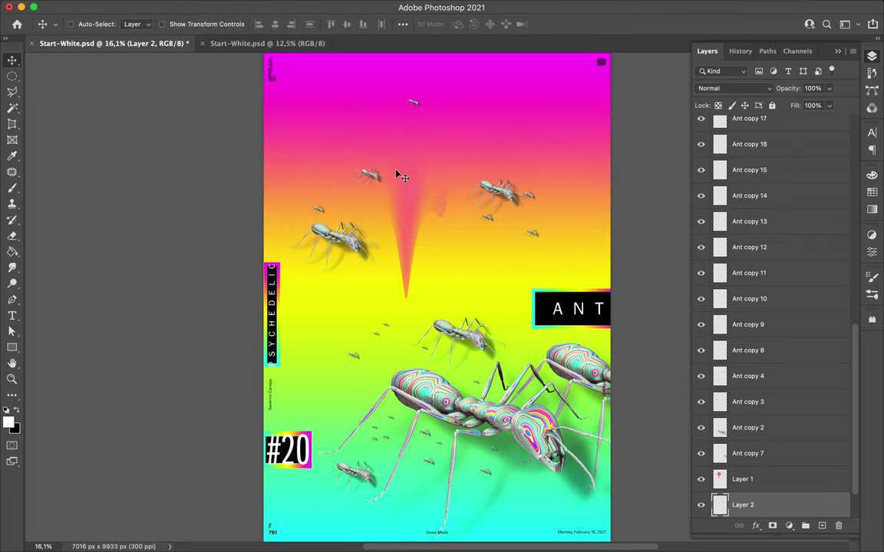
{"action": "left_click", "coordinate": [289, 7]}
{"action": "left_click", "coordinate": [293, 24]}
{"action": "left_click", "coordinate": [706, 74]}
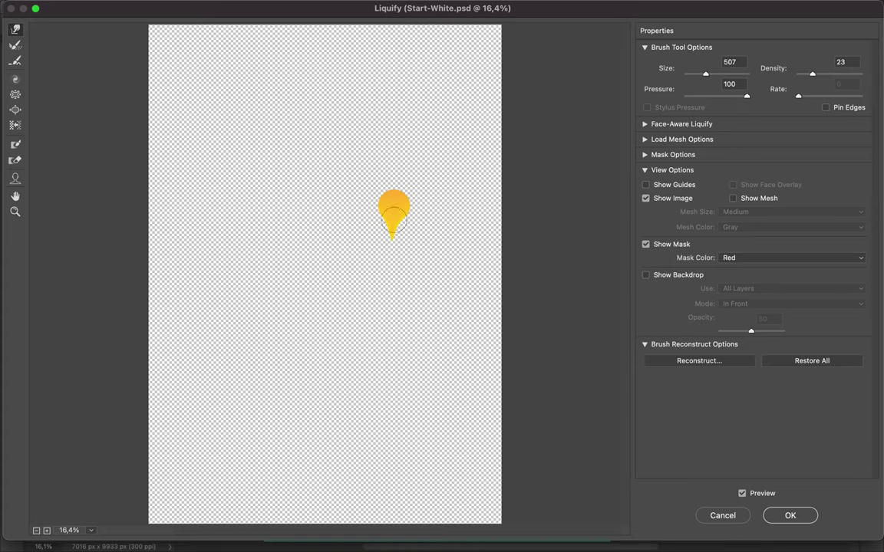
{"action": "left_click", "coordinate": [797, 517]}
Copy another gradient circle to a new layer and pull the lime circle down into a long drip
{"action": "key", "text": "m"}
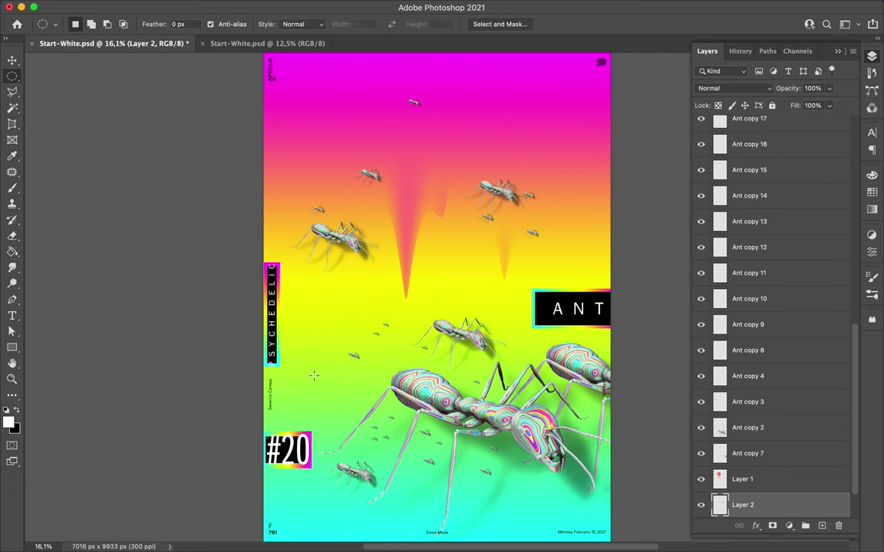
{"action": "left_click_drag", "start_coordinate": [355, 433], "coordinate": [386, 414]}
{"action": "key", "text": "alt+["}
{"action": "key", "text": "alt+["}
{"action": "key", "text": "Delete"}
{"action": "left_click", "coordinate": [476, 218]}
{"action": "left_click", "coordinate": [784, 483]}
{"action": "key", "text": "ctrl+j"}
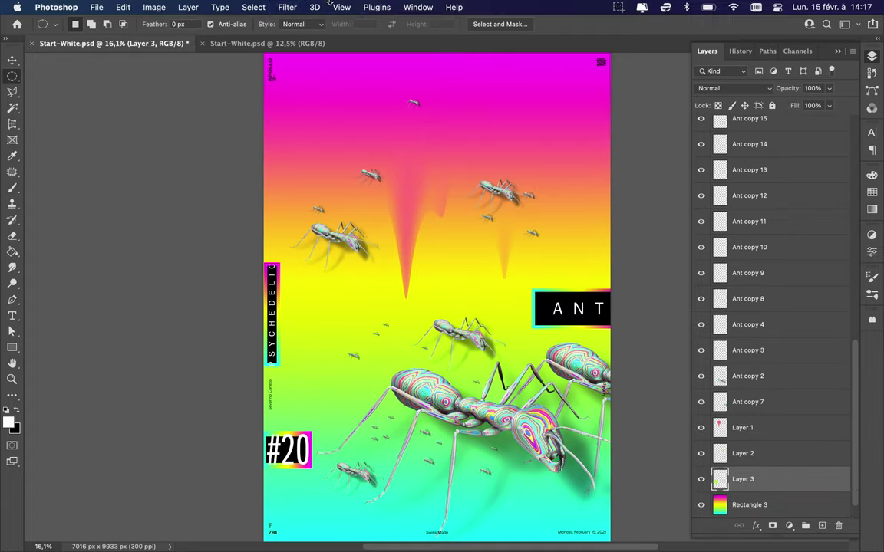
{"action": "key", "text": "ctrl+shift+x"}
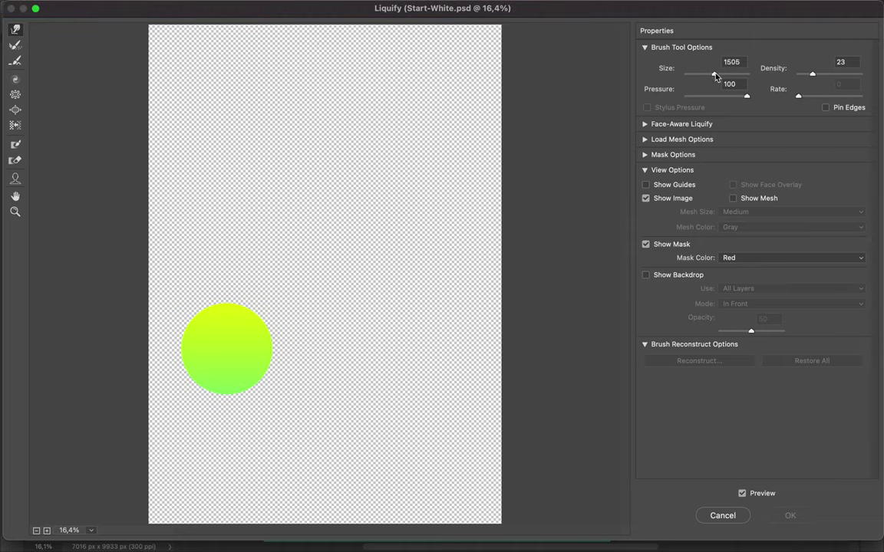
{"action": "left_click_drag", "start_coordinate": [226, 350], "coordinate": [224, 466]}
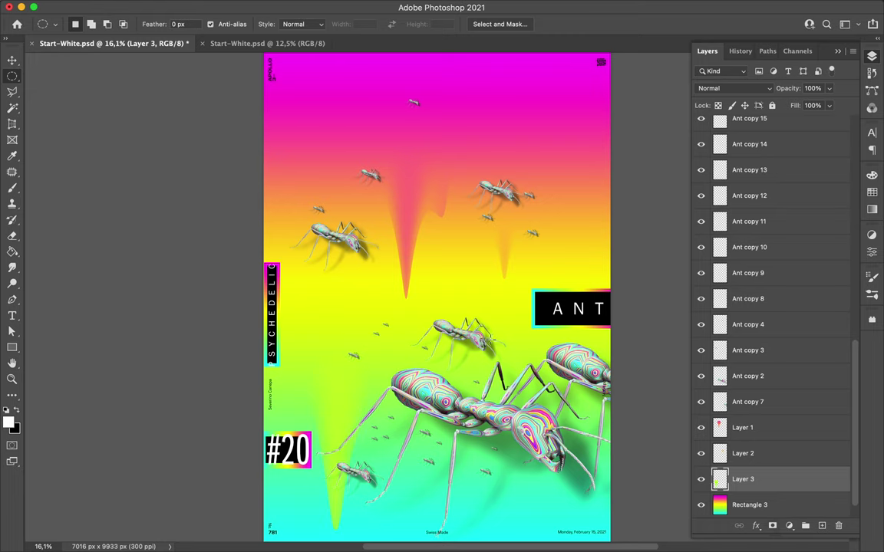
{"action": "scroll", "coordinate": [488, 338], "scroll_direction": "down", "scroll_amount": 2}
Copy a circle of the gradient into a new cyan-green layer at the top centre
{"action": "left_click", "coordinate": [749, 504]}
{"action": "mouse_move", "coordinate": [447, 379]}
{"action": "left_mouse_down"}
{"action": "mouse_move", "coordinate": [539, 473]}
{"action": "mouse_move", "coordinate": [483, 198]}
{"action": "left_mouse_up"}
{"action": "key", "text": "ctrl+j"}
Duplicate Layer 4 and Liquify the copy down into a long teardrop
{"action": "key", "text": "v"}
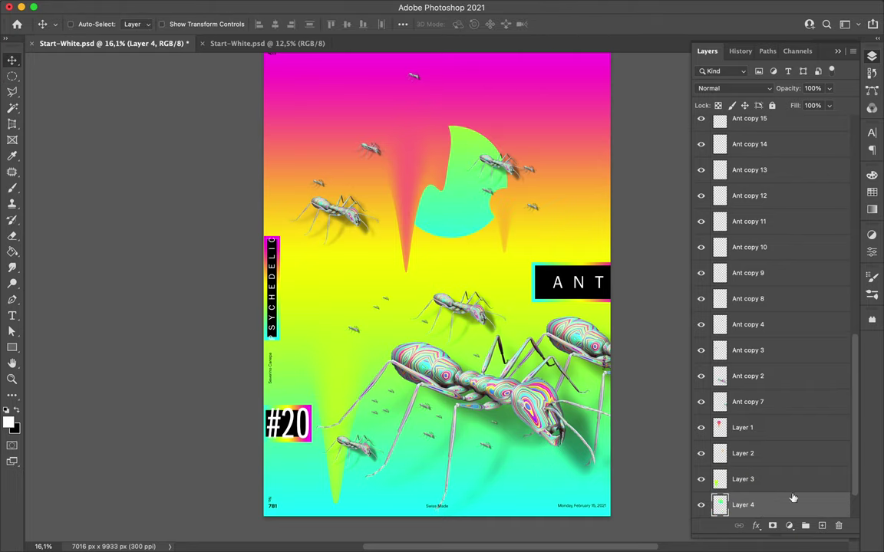
{"action": "key", "text": "ctrl+j"}
{"action": "left_click", "coordinate": [287, 7]}
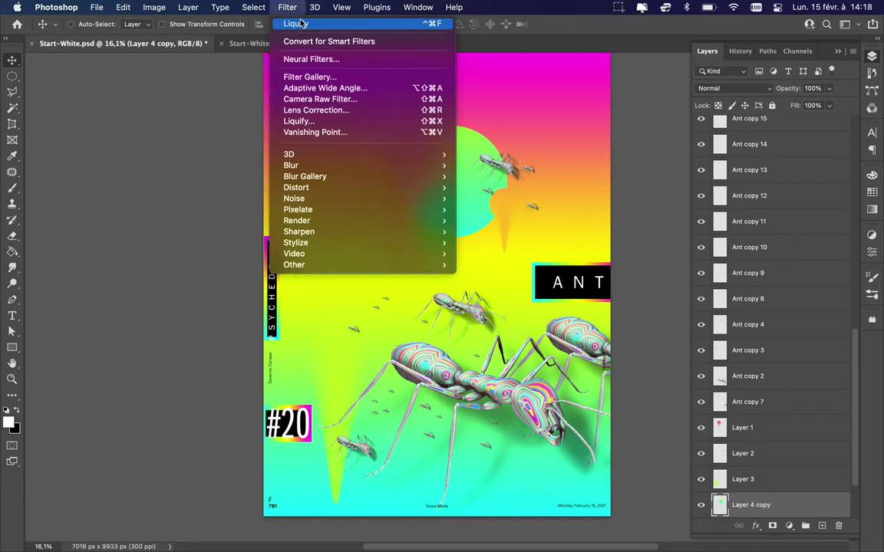
{"action": "left_click", "coordinate": [300, 24]}
{"action": "left_click_drag", "start_coordinate": [349, 182], "coordinate": [343, 385]}
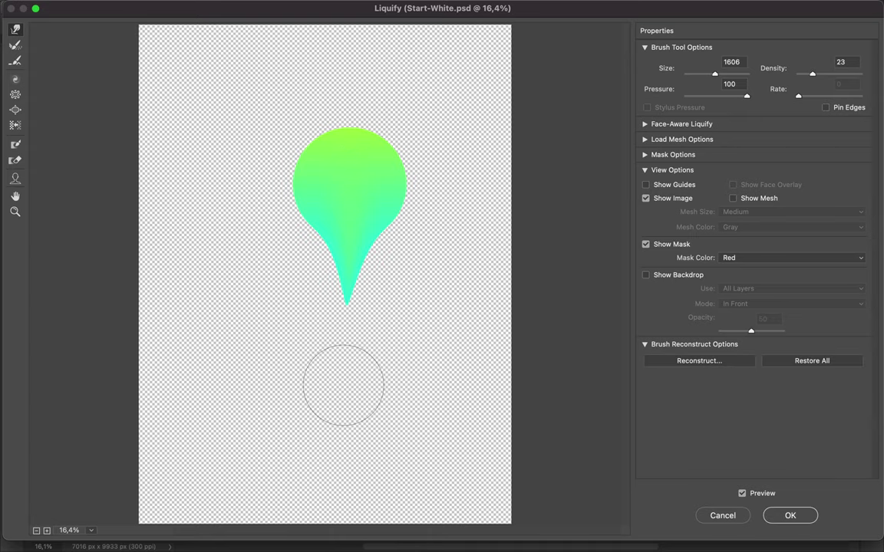
{"action": "left_click_drag", "start_coordinate": [354, 175], "coordinate": [343, 431]}
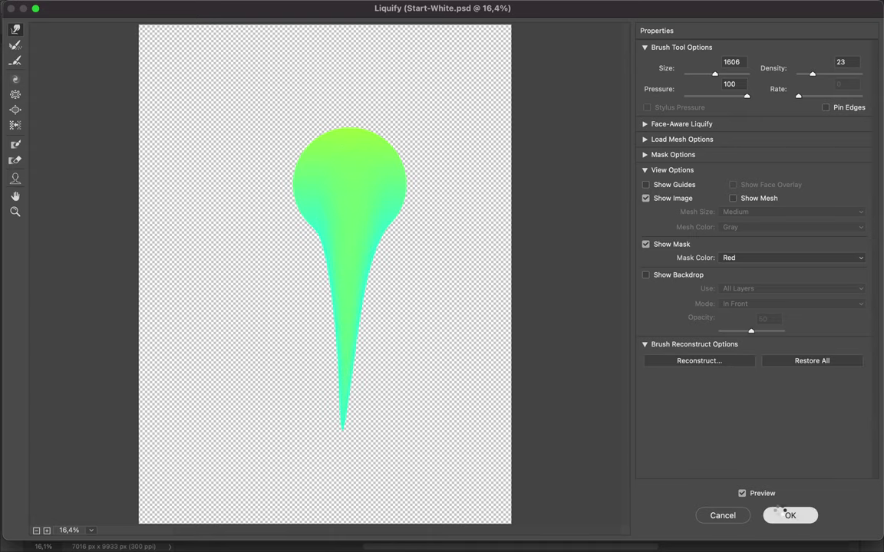
{"action": "left_click", "coordinate": [782, 515]}
Move the teardrop to the upper centre and scale it smaller
{"action": "left_click_drag", "start_coordinate": [498, 383], "coordinate": [330, 101]}
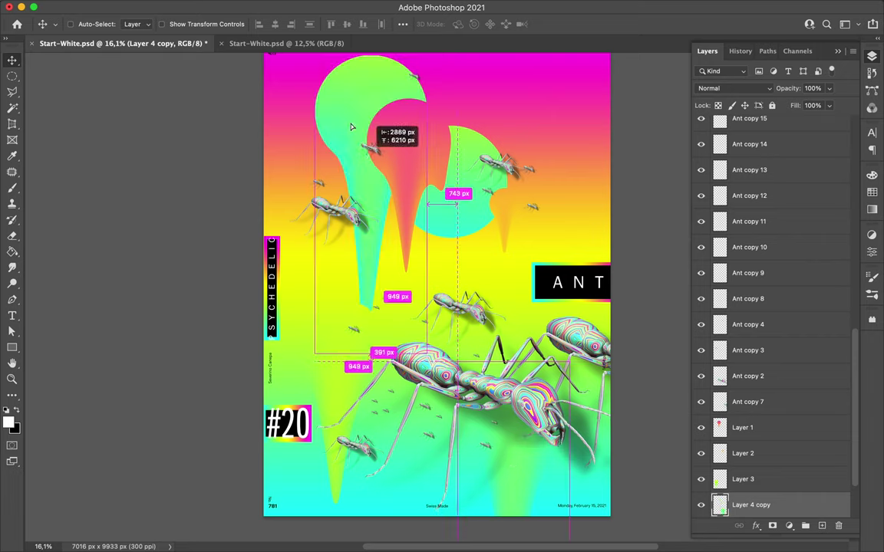
{"action": "key", "text": "ctrl+t"}
{"action": "left_click_drag", "start_coordinate": [327, 211], "coordinate": [322, 146]}
{"action": "key", "text": "Return"}
{"action": "mouse_move", "coordinate": [327, 100]}
{"action": "left_mouse_down"}
{"action": "mouse_move", "coordinate": [328, 143]}
{"action": "mouse_move", "coordinate": [339, 142]}
{"action": "left_mouse_up"}
{"action": "key", "text": "ctrl+t"}
{"action": "key", "text": "Return"}
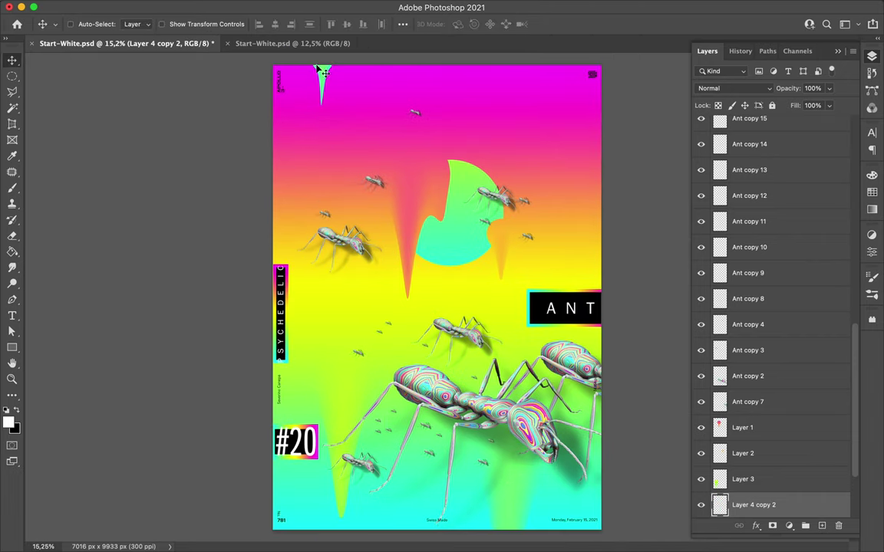
{"action": "left_click_drag", "start_coordinate": [464, 222], "coordinate": [453, 241]}
{"action": "left_click", "coordinate": [821, 525]}
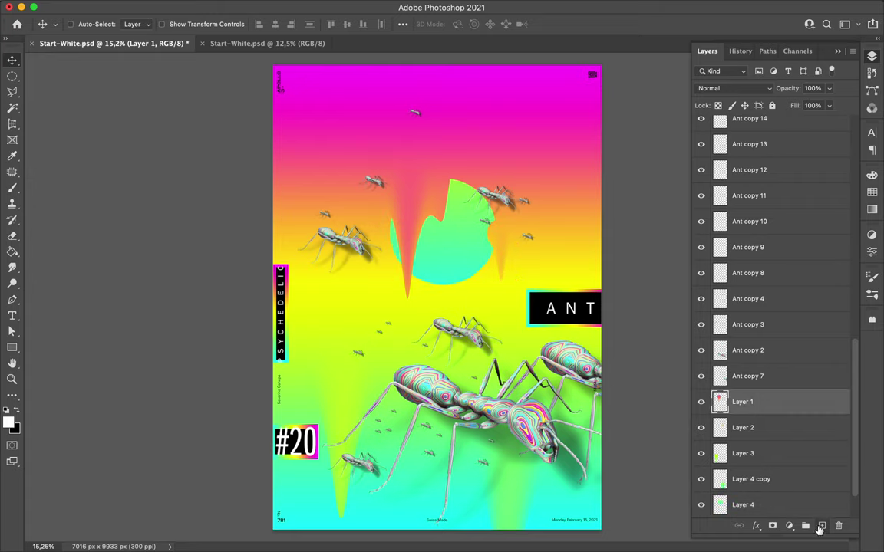
Add a new layer beneath the pink drip and fill the drip shape with black
{"action": "left_click", "coordinate": [719, 402], "text": "ctrl"}
{"action": "key", "text": "b"}
{"action": "right_click", "coordinate": [556, 180]}
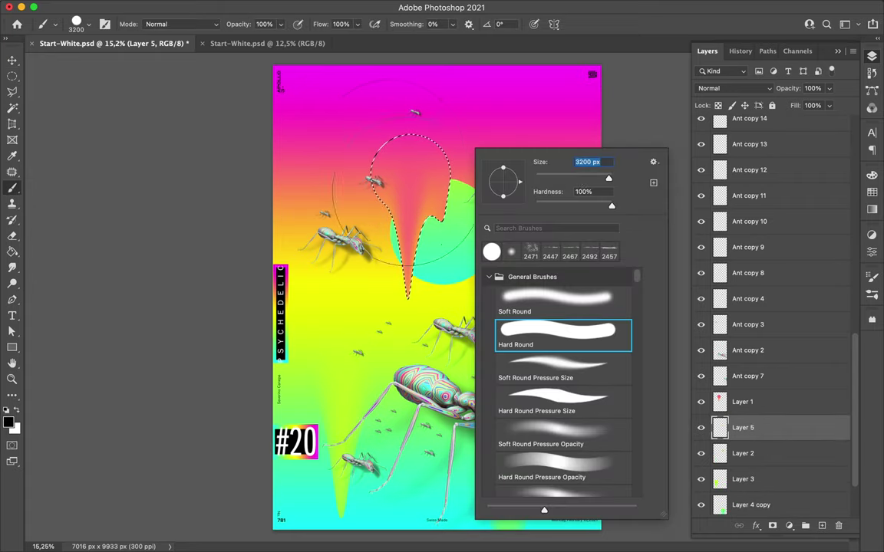
{"action": "key", "text": "Return"}
Soften the black shadow with Gaussian Blur and set its layer to Multiply
{"action": "key", "text": "ctrl+d"}
{"action": "left_click", "coordinate": [422, 7]}
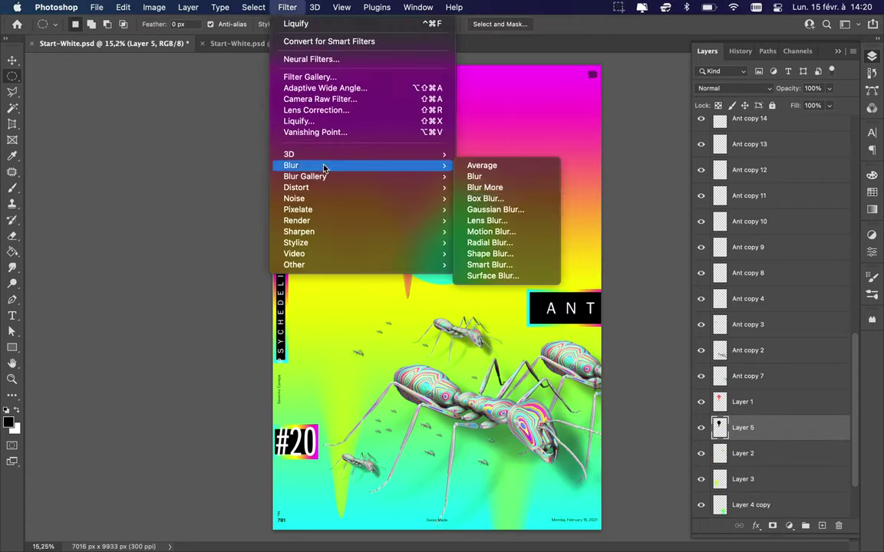
{"action": "left_click", "coordinate": [542, 211]}
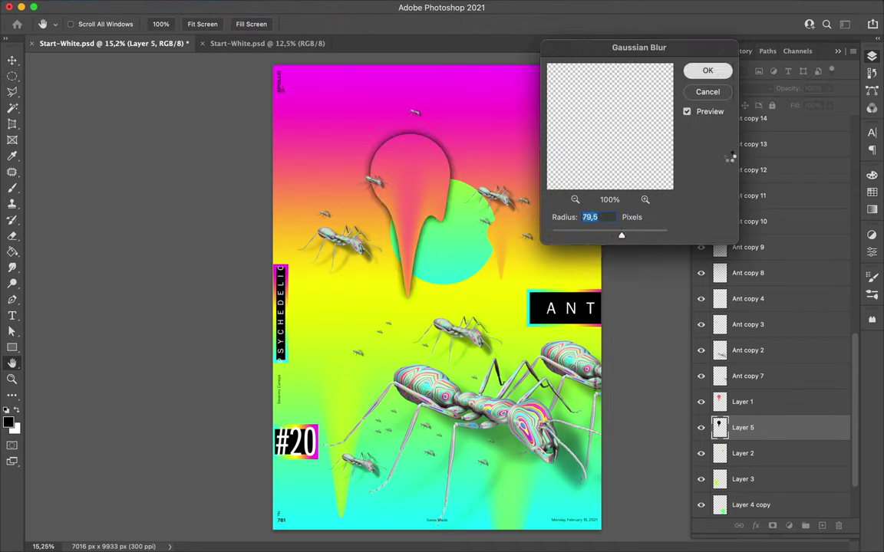
{"action": "left_click", "coordinate": [708, 70]}
{"action": "left_click", "coordinate": [721, 88]}
{"action": "left_click", "coordinate": [713, 130]}
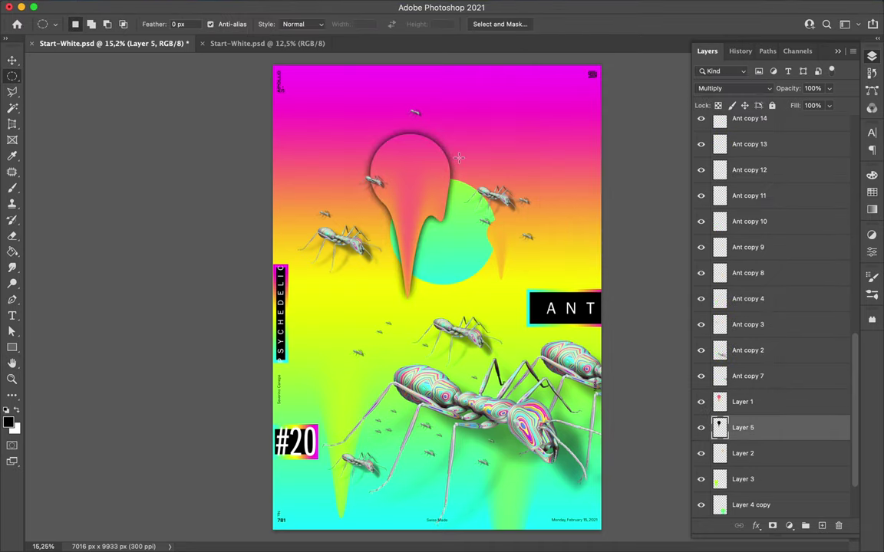
Erase the shadow's upper part with a 1040 px eraser and adjust the layer fill
{"action": "key", "text": "e"}
{"action": "right_click", "coordinate": [411, 150]}
{"action": "type", "text": "1040"}
{"action": "key", "text": "Return"}
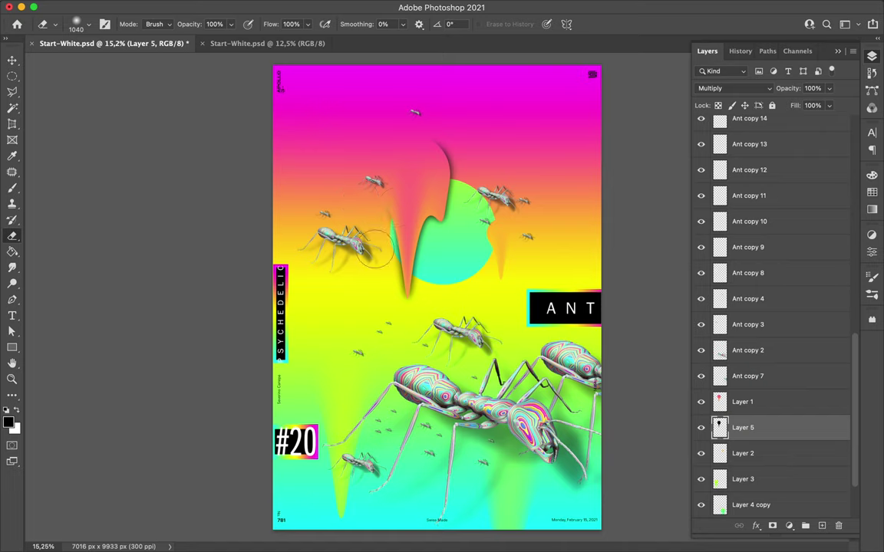
{"action": "key", "text": "v"}
{"action": "left_click", "coordinate": [829, 105]}
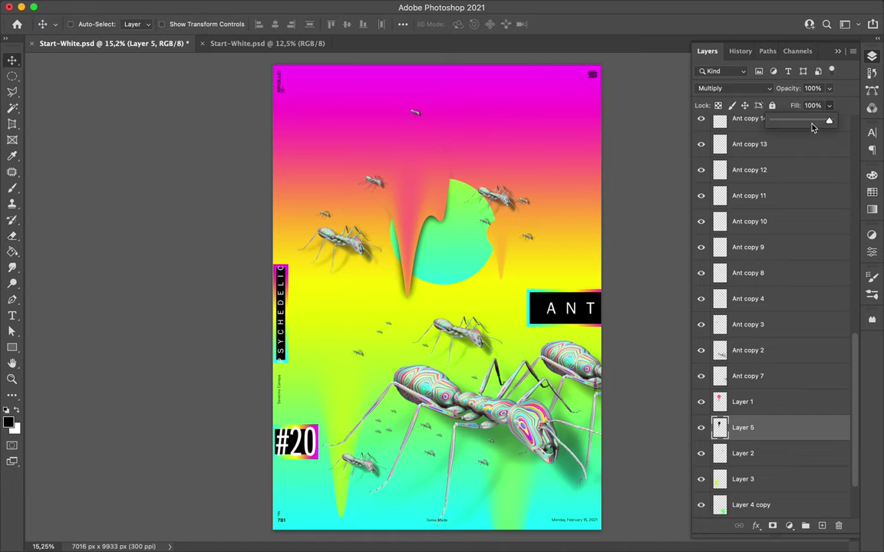
{"action": "scroll", "coordinate": [439, 218], "scroll_direction": "up", "scroll_amount": 3}
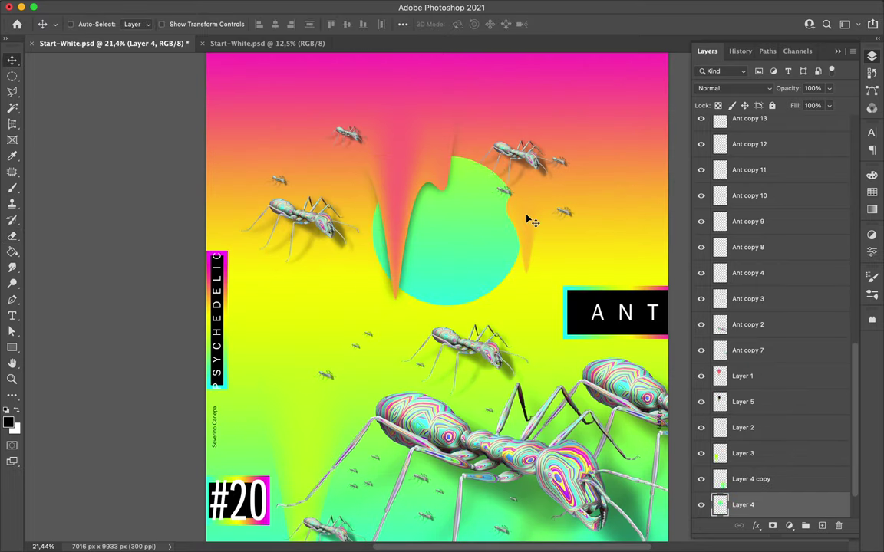
Add a new empty layer and move it below Layer 2
{"action": "left_click", "coordinate": [821, 526]}
{"action": "key", "text": "ctrl+["}
{"action": "key", "text": "m"}
{"action": "left_click", "coordinate": [286, 6]}
{"action": "key", "text": "Escape"}
{"action": "key", "text": "e"}
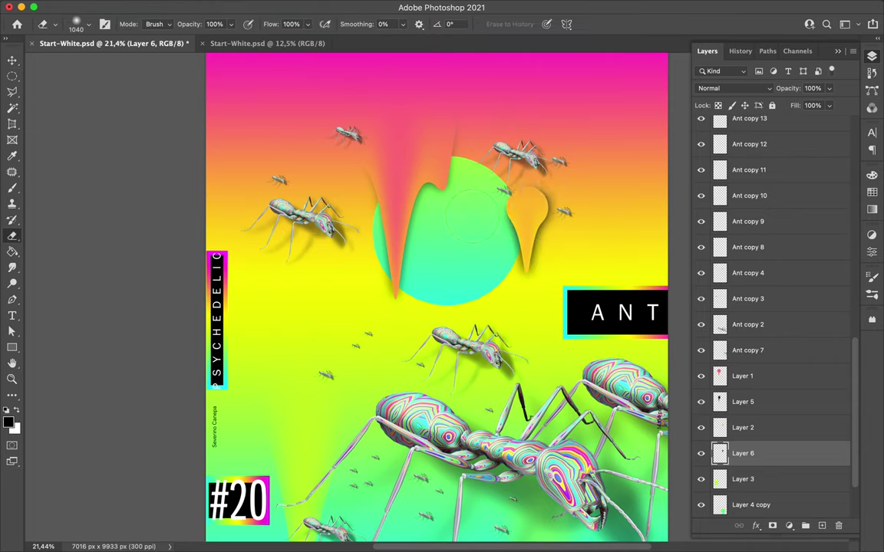
Move the green circle down about 20 px and lower Layer 6's fill
{"action": "key", "text": "v"}
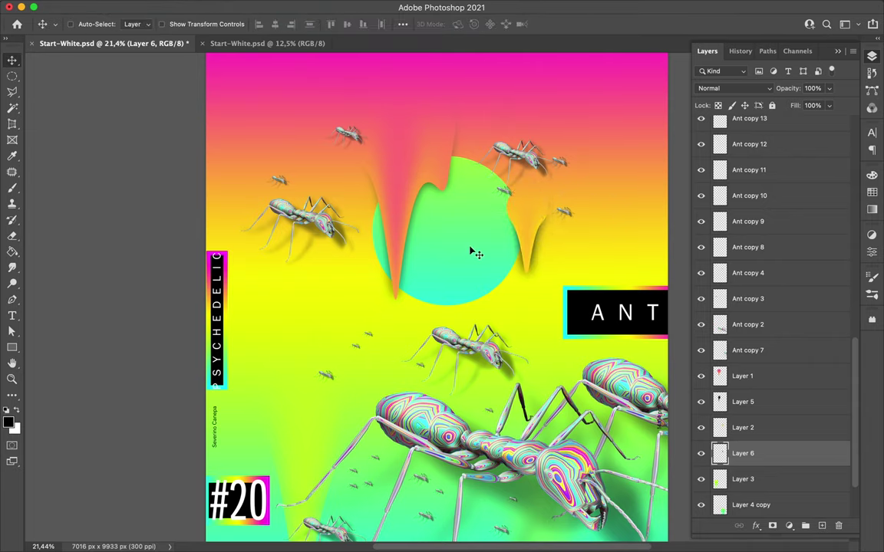
{"action": "left_click_drag", "start_coordinate": [472, 253], "coordinate": [471, 269]}
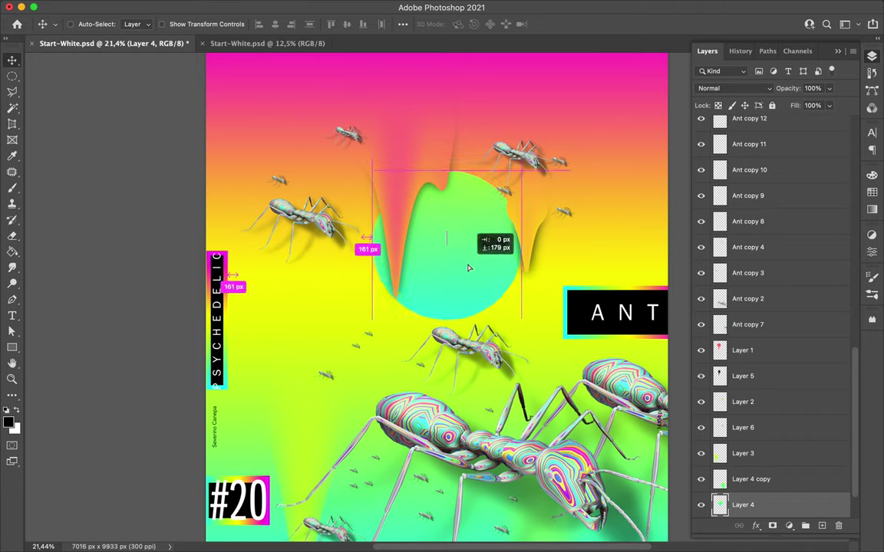
{"action": "left_click", "coordinate": [528, 242]}
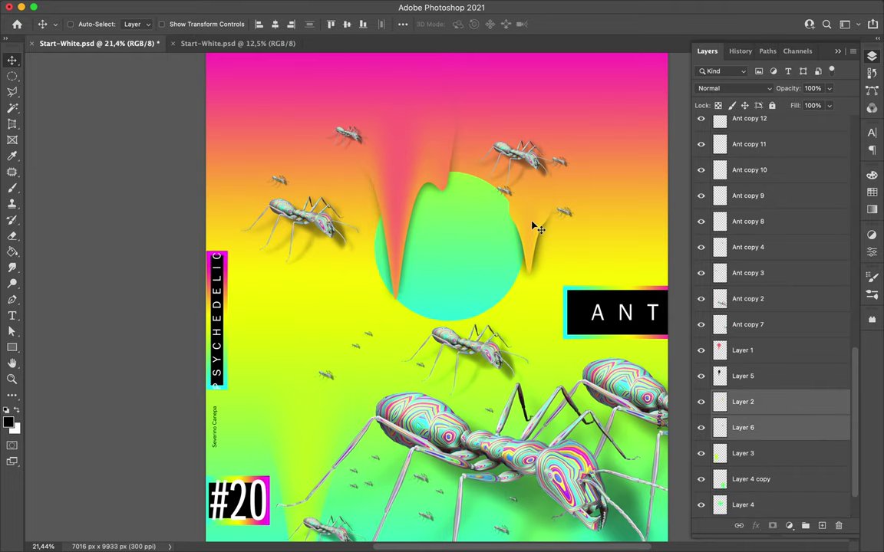
{"action": "scroll", "coordinate": [532, 227], "scroll_direction": "up", "scroll_amount": 3}
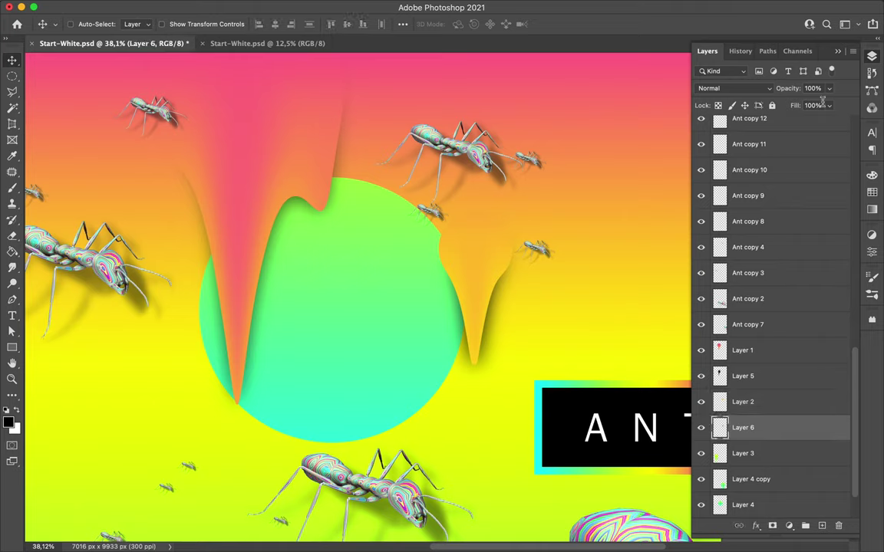
{"action": "left_click_drag", "start_coordinate": [822, 102], "coordinate": [730, 99]}
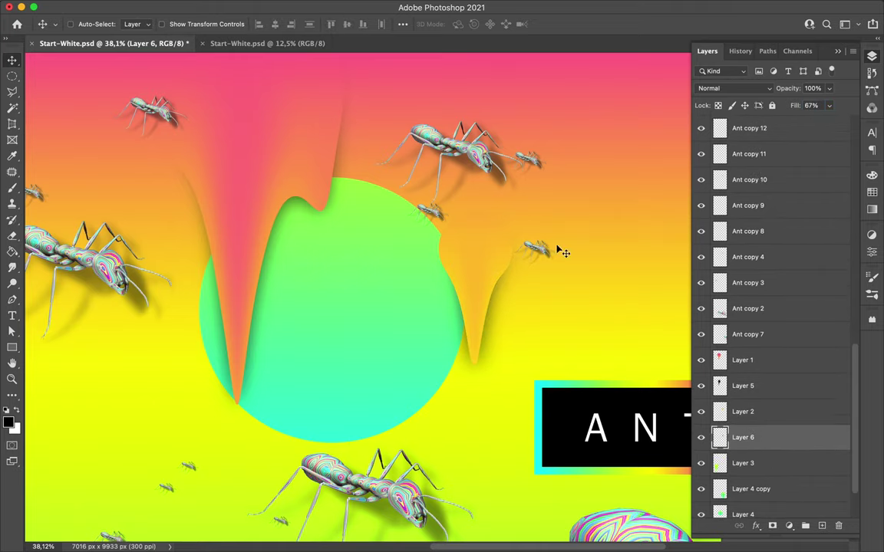
Move the green circle further down and select Layer 6 for its fill change
{"action": "key", "text": "e"}
{"action": "key", "text": "v"}
{"action": "scroll", "coordinate": [489, 178], "scroll_direction": "down", "scroll_amount": 2}
{"action": "scroll", "coordinate": [460, 230], "scroll_direction": "down", "scroll_amount": 2}
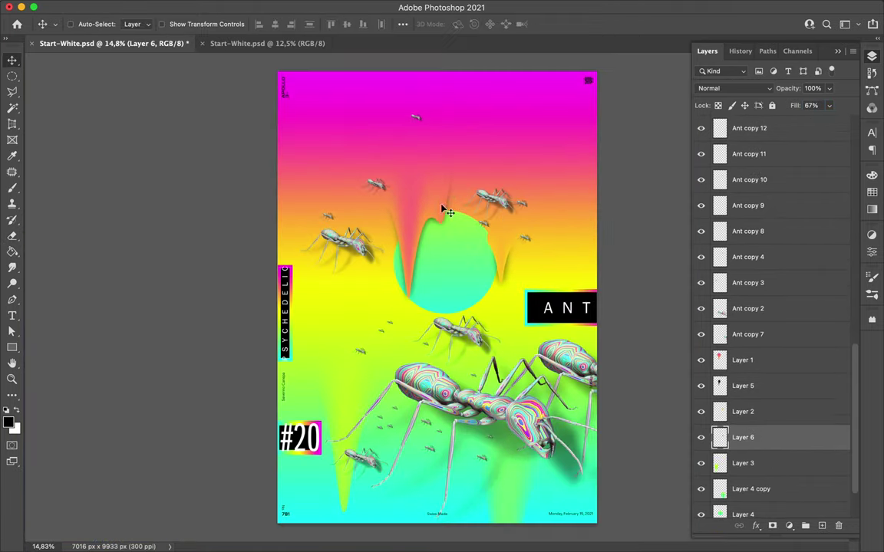
{"action": "left_click_drag", "start_coordinate": [445, 207], "coordinate": [450, 259]}
{"action": "scroll", "coordinate": [490, 234], "scroll_direction": "up", "scroll_amount": 2}
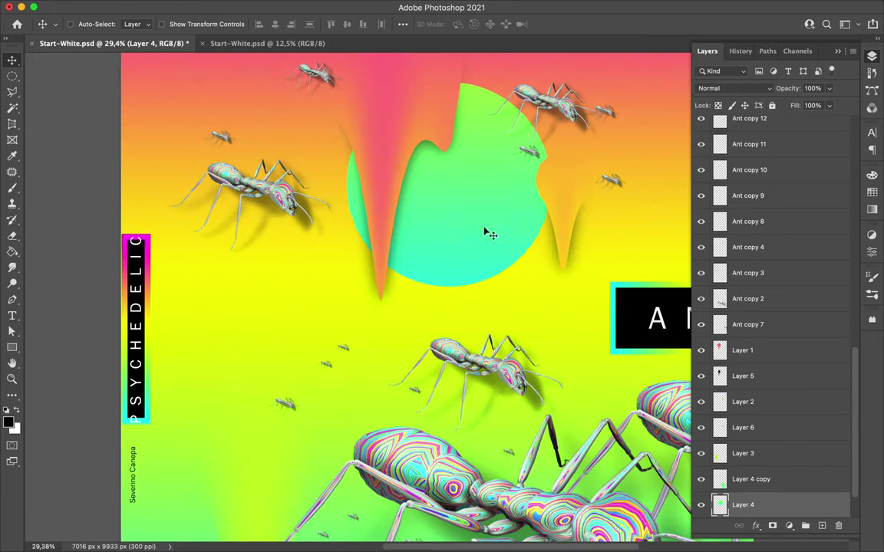
{"action": "scroll", "coordinate": [578, 217], "scroll_direction": "down", "scroll_amount": 1}
{"action": "scroll", "coordinate": [365, 391], "scroll_direction": "down", "scroll_amount": 2}
{"action": "left_click", "coordinate": [513, 274], "text": "ctrl"}
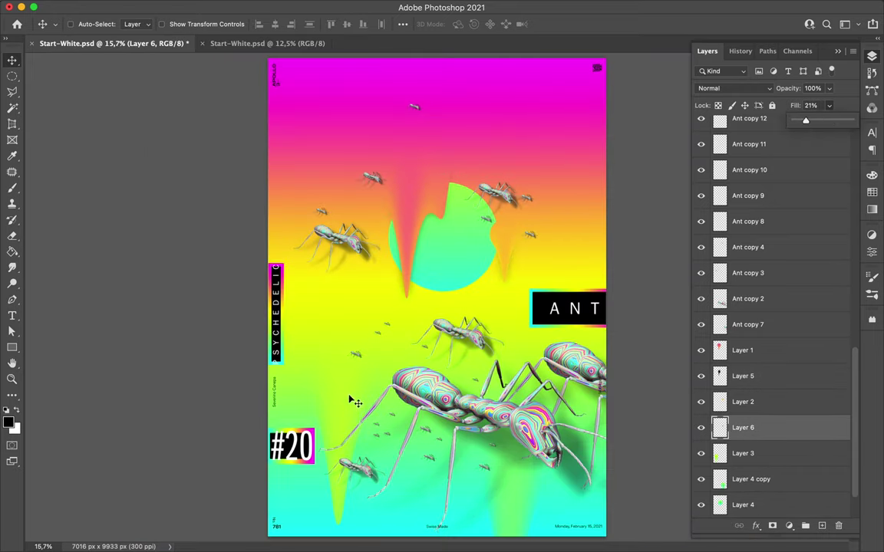
Copy a large circle from the Rectangle 3 gradient onto its own layer
{"action": "left_click", "coordinate": [314, 159], "text": "ctrl"}
{"action": "key", "text": "u"}
{"action": "key", "text": "m"}
{"action": "left_click_drag", "start_coordinate": [488, 231], "coordinate": [504, 307]}
{"action": "mouse_move", "coordinate": [489, 274]}
{"action": "left_mouse_down"}
{"action": "mouse_move", "coordinate": [465, 241]}
{"action": "mouse_move", "coordinate": [446, 413]}
{"action": "left_mouse_up"}
{"action": "key", "text": "ctrl+j"}
{"action": "key", "text": "v"}
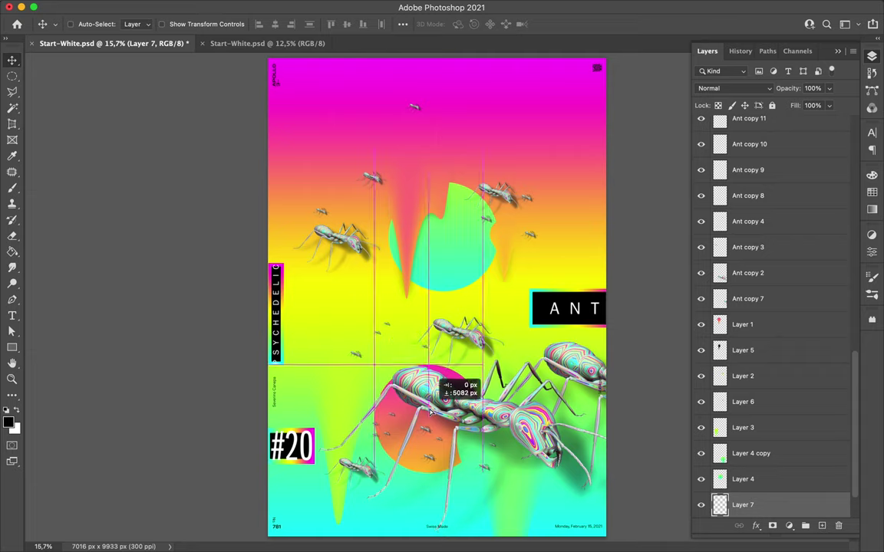
Duplicate Layer 3, place it below Layer 4 copy and apply Gaussian Blur
{"action": "left_click", "coordinate": [331, 387], "text": "ctrl"}
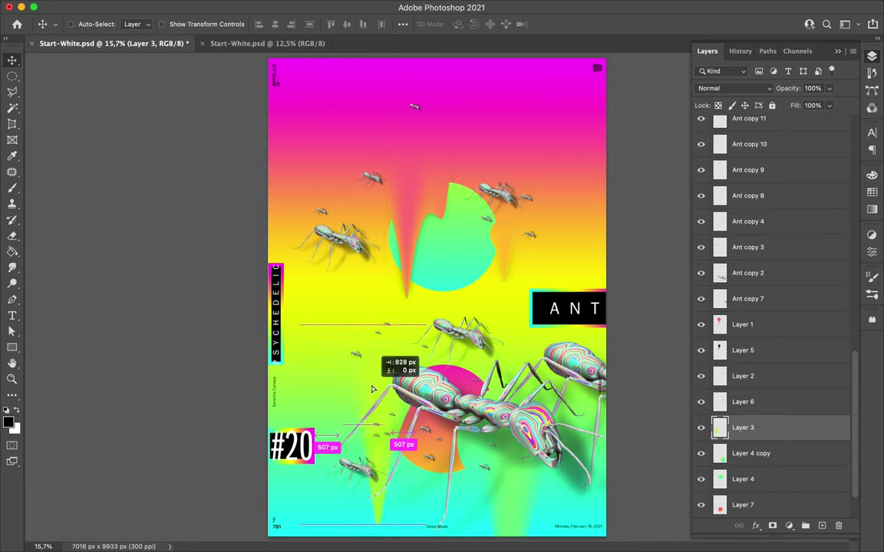
{"action": "left_click_drag", "start_coordinate": [331, 389], "coordinate": [361, 391]}
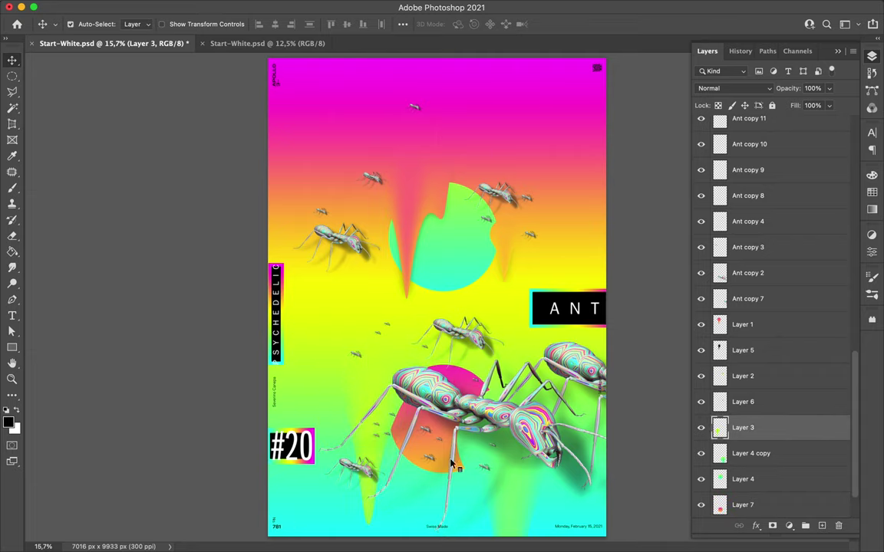
{"action": "left_click_drag", "start_coordinate": [743, 427], "coordinate": [757, 494]}
{"action": "key", "text": "b"}
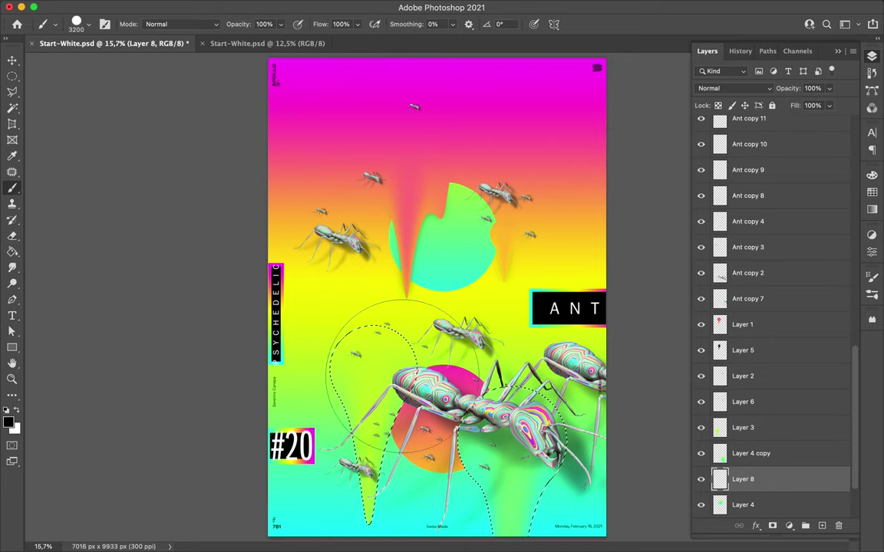
{"action": "key", "text": "m"}
{"action": "key", "text": "ctrl+f"}
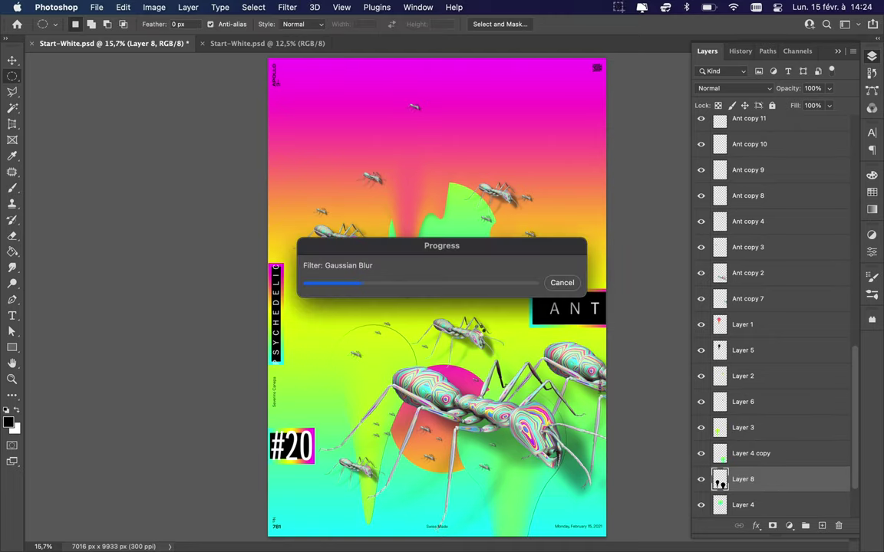
Erase parts of the blurred copy, set it to Multiply at 67% fill, and nudge the large ant
{"action": "key", "text": "e"}
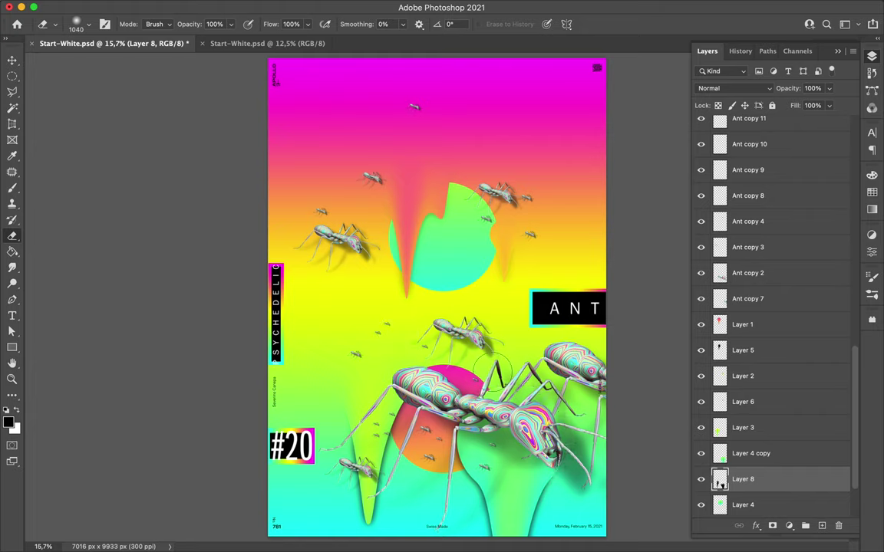
{"action": "key", "text": "v"}
{"action": "left_click", "coordinate": [733, 88]}
{"action": "left_click", "coordinate": [742, 135]}
{"action": "type", "text": "67"}
{"action": "key", "text": "Return"}
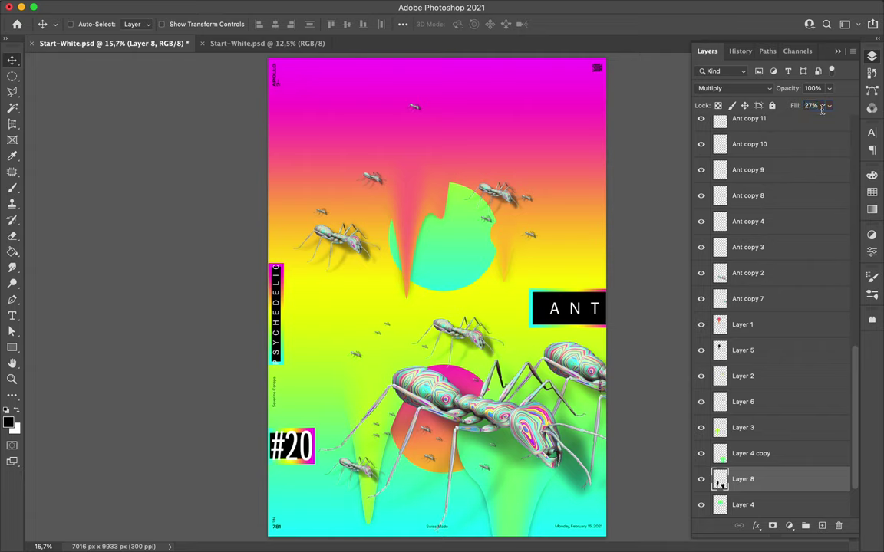
{"action": "left_click", "coordinate": [515, 262], "text": "ctrl"}
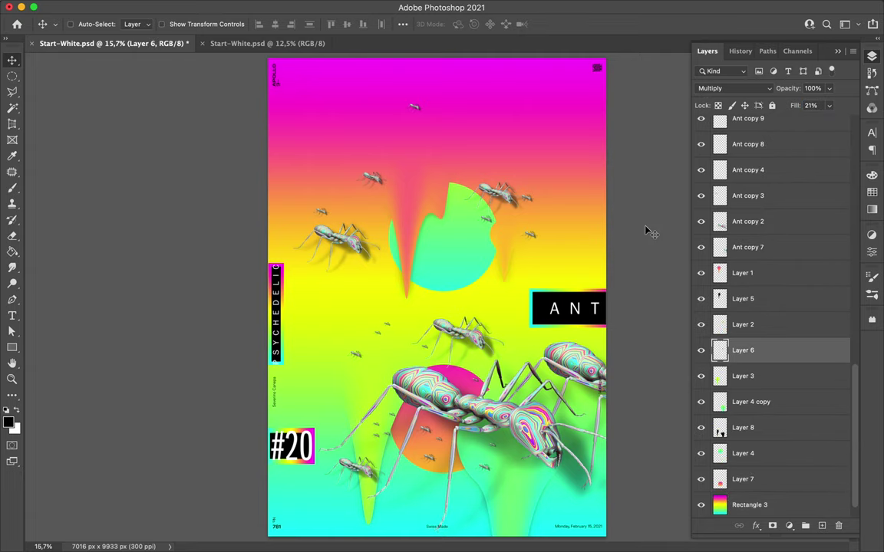
{"action": "left_click_drag", "start_coordinate": [541, 430], "coordinate": [553, 406]}
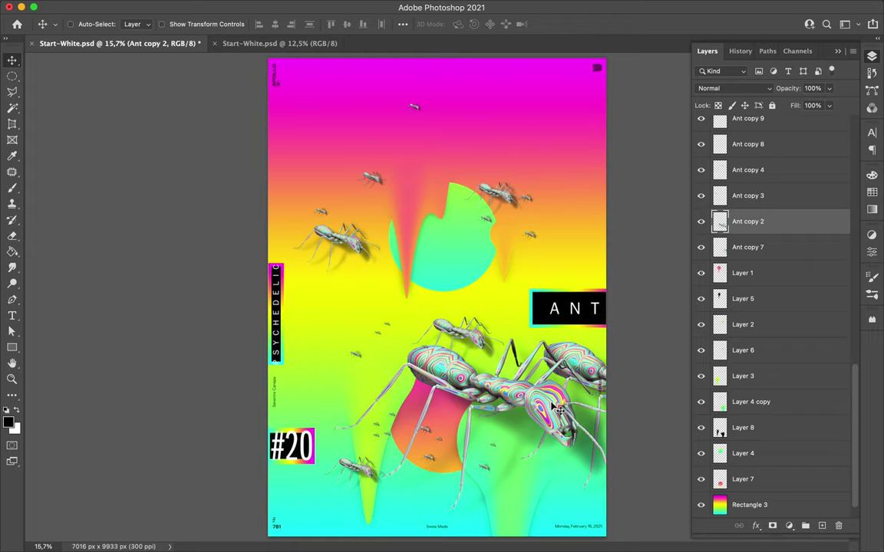
Remove the vertical PSYCHEDELIC label and its black bar from the poster's left edge
{"action": "left_click", "coordinate": [286, 309]}
{"action": "key", "text": "a"}
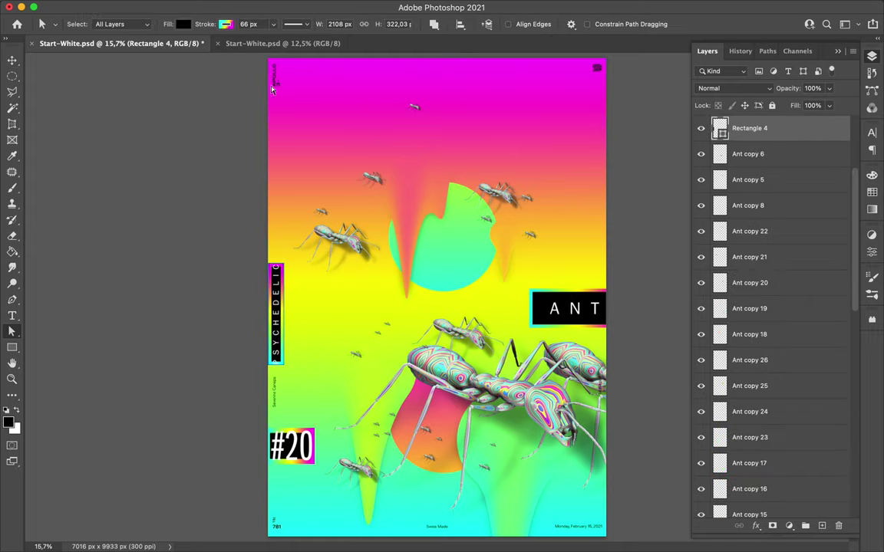
{"action": "key", "text": "v"}
{"action": "key", "text": "ctrl+t"}
{"action": "key", "text": "Return"}
{"action": "left_click", "coordinate": [541, 307]}
{"action": "left_click", "coordinate": [276, 307]}
{"action": "key", "text": "ctrl+t"}
{"action": "left_click_drag", "start_coordinate": [272, 310], "coordinate": [305, 312]}
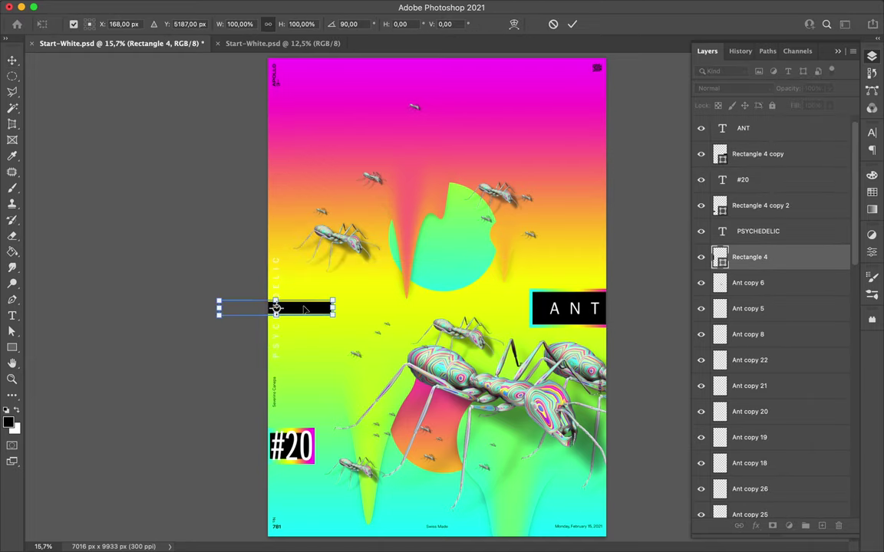
{"action": "key", "text": "Escape"}
{"action": "key", "text": "ctrl+e"}
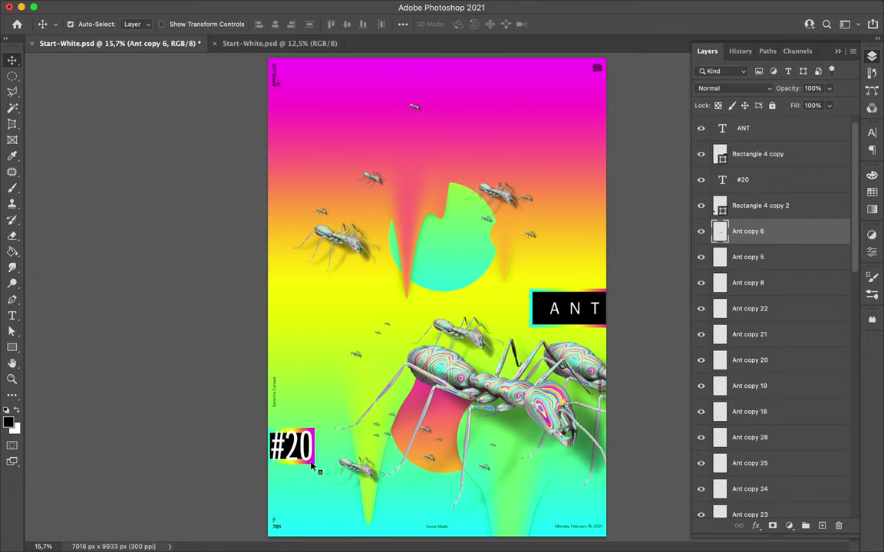
{"action": "key", "text": "ctrl+z"}
{"action": "key", "text": "ctrl+z"}
{"action": "key", "text": "ctrl+z"}
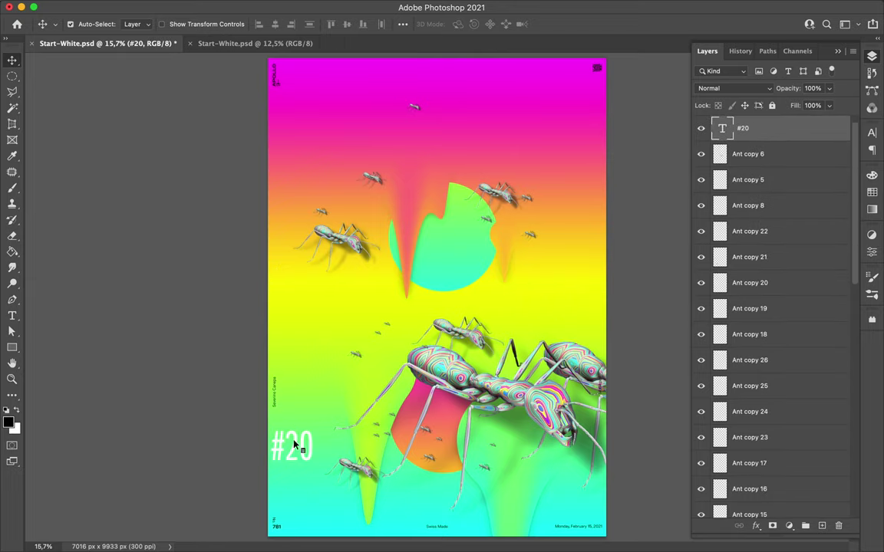
Move the #20 text lower and delete the Monogram layer
{"action": "left_click_drag", "start_coordinate": [295, 445], "coordinate": [320, 510]}
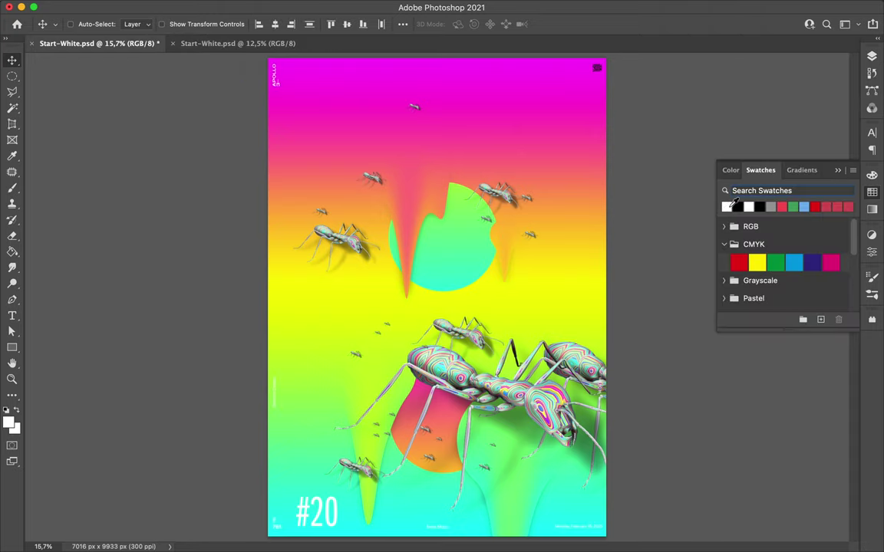
{"action": "left_click", "coordinate": [599, 71], "text": "ctrl"}
{"action": "key", "text": "F7"}
{"action": "key", "text": "ctrl+shift+alt+n"}
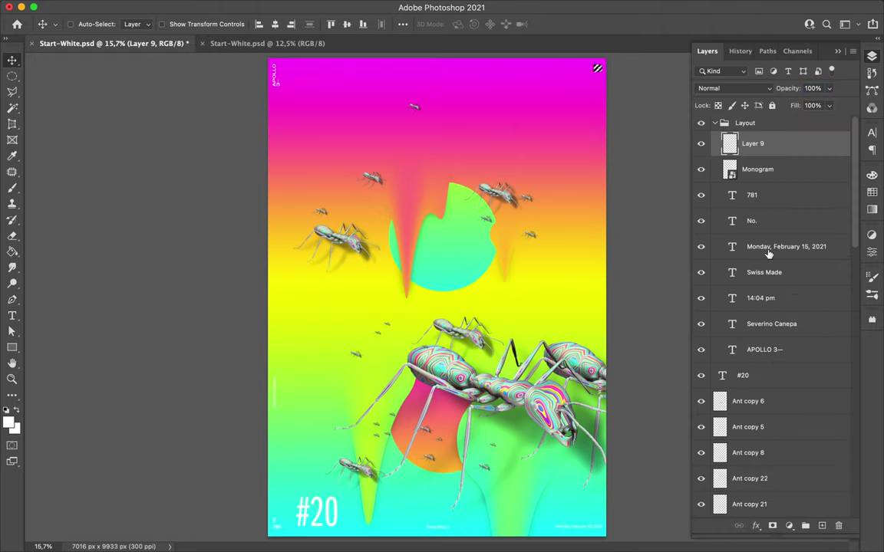
{"action": "key", "text": "b"}
{"action": "key", "text": "m"}
{"action": "left_click", "coordinate": [768, 170]}
{"action": "key", "text": "BackSpace"}
{"action": "key", "text": "v"}
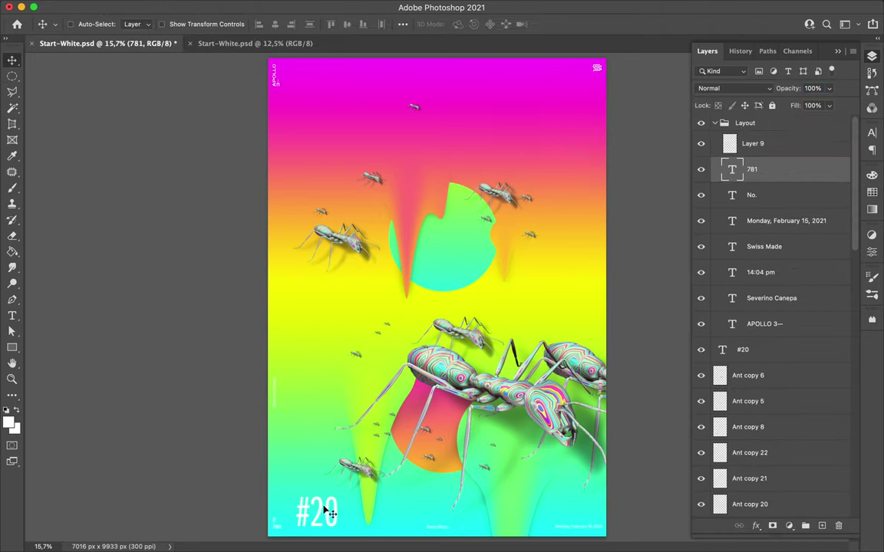
Retitle the #20 text as 'PSYCHEDELIC ANT #20' in the Book font style
{"action": "left_click_drag", "start_coordinate": [313, 514], "coordinate": [564, 141]}
{"action": "key", "text": "t"}
{"action": "left_click", "coordinate": [549, 138]}
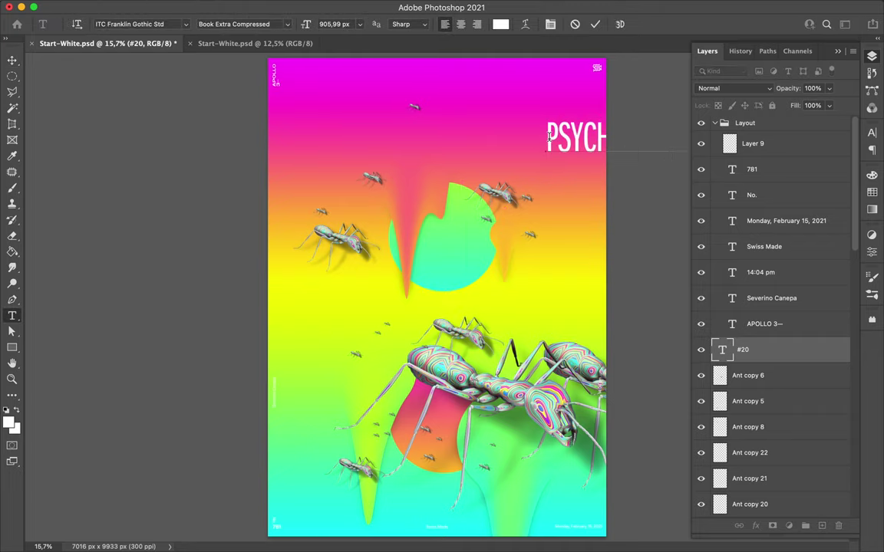
{"action": "left_click_drag", "start_coordinate": [550, 138], "coordinate": [346, 138]}
{"action": "key", "text": "ctrl+Return"}
{"action": "left_click", "coordinate": [871, 132]}
{"action": "left_click", "coordinate": [844, 153]}
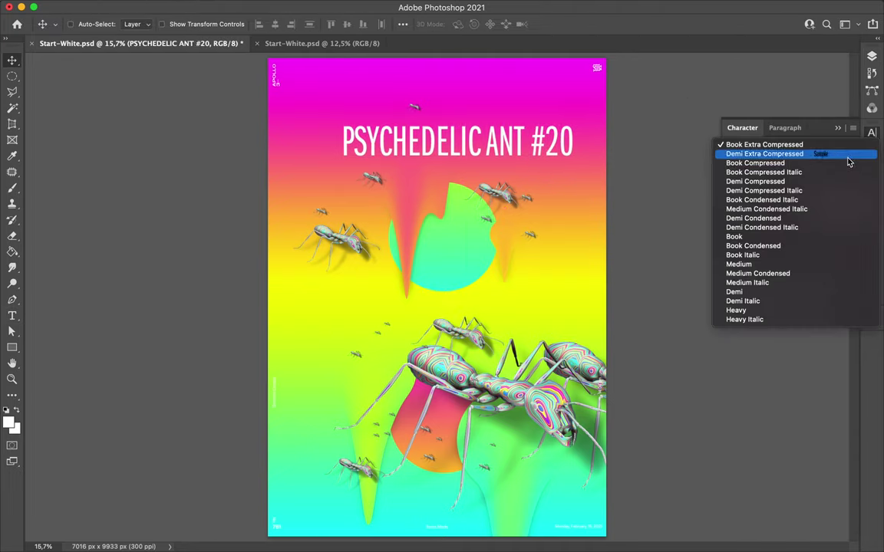
{"action": "left_click", "coordinate": [834, 236]}
Rotate the title 90° to run vertically and shrink it at the top-right edge
{"action": "key", "text": "ctrl+t"}
{"action": "left_click_drag", "start_coordinate": [566, 138], "coordinate": [591, 65]}
{"action": "mouse_move", "coordinate": [530, 138]}
{"action": "left_mouse_down"}
{"action": "mouse_move", "coordinate": [583, 145]}
{"action": "mouse_move", "coordinate": [587, 92]}
{"action": "mouse_move", "coordinate": [601, 107]}
{"action": "mouse_move", "coordinate": [596, 132]}
{"action": "mouse_move", "coordinate": [596, 115]}
{"action": "left_mouse_up"}
{"action": "key", "text": "Return"}
{"action": "key", "text": "ctrl+t"}
{"action": "key", "text": "Return"}
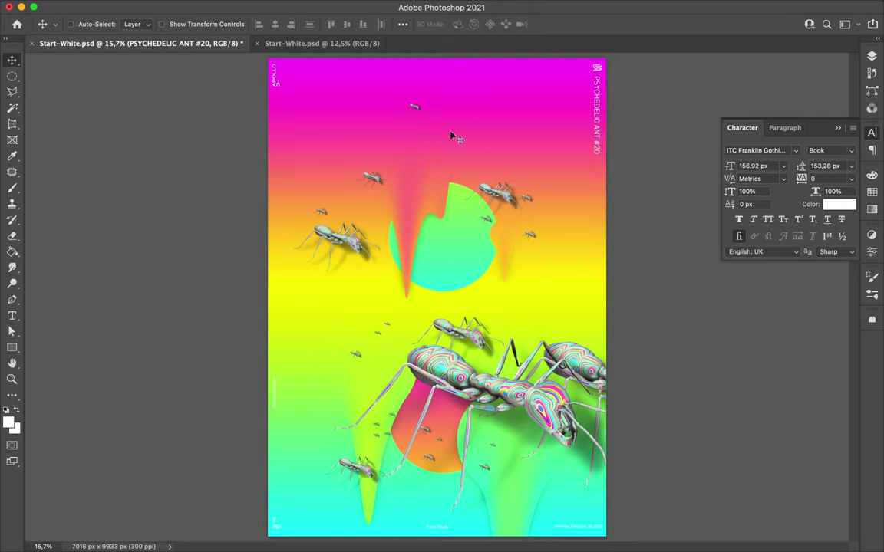
Duplicate an ant to the left edge and resize it larger
{"action": "left_click_drag", "start_coordinate": [414, 106], "coordinate": [358, 165]}
{"action": "left_click_drag", "start_coordinate": [481, 391], "coordinate": [230, 357]}
{"action": "key", "text": "ctrl+t"}
{"action": "mouse_move", "coordinate": [59, 355]}
{"action": "left_mouse_down"}
{"action": "mouse_move", "coordinate": [182, 357]}
{"action": "mouse_move", "coordinate": [266, 331]}
{"action": "left_mouse_up"}
{"action": "key", "text": "Return"}
Add three more small ant copies and save the poster
{"action": "left_click_drag", "start_coordinate": [397, 406], "coordinate": [566, 295]}
{"action": "left_click_drag", "start_coordinate": [356, 354], "coordinate": [292, 158]}
{"action": "left_click_drag", "start_coordinate": [325, 246], "coordinate": [296, 363]}
{"action": "key", "text": "ctrl+minus"}
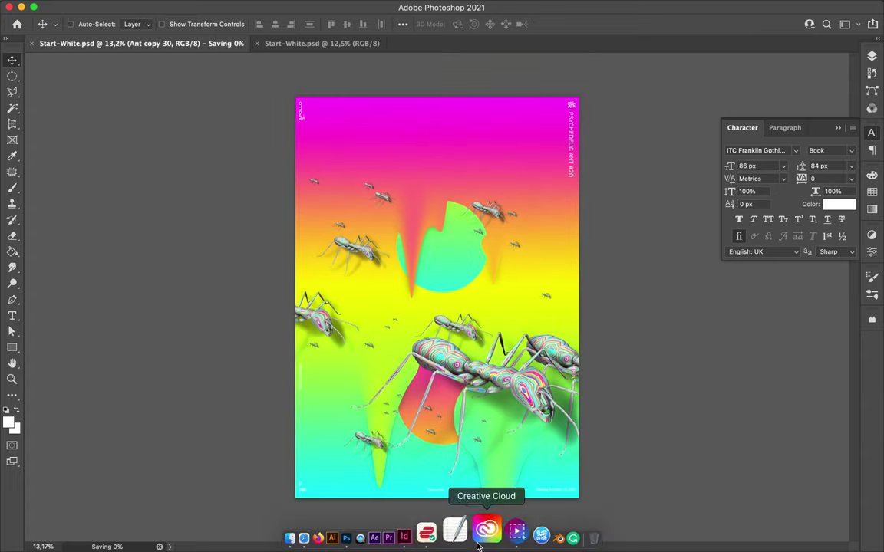